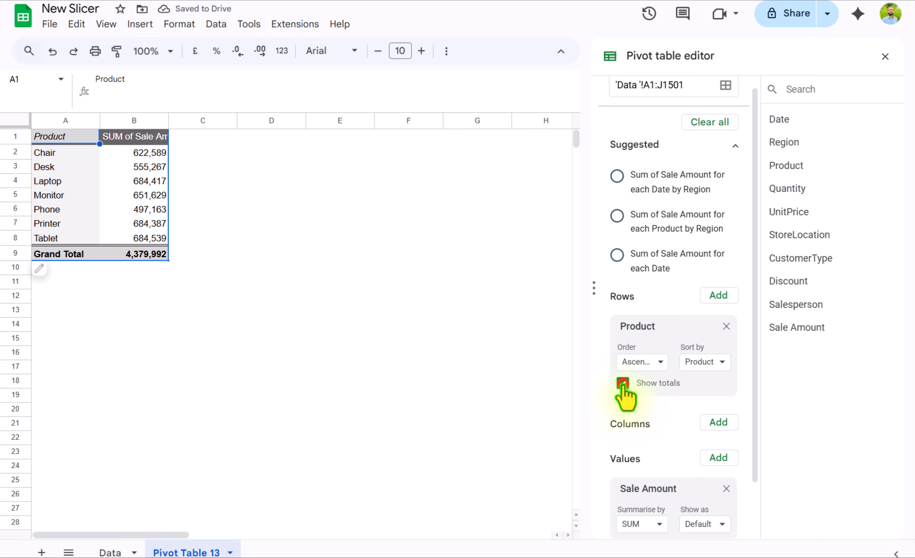
# Step: Hide the Product row totals and rename the pivot table's value header in B1 as Sale Amount
pyautogui.click(622, 383)
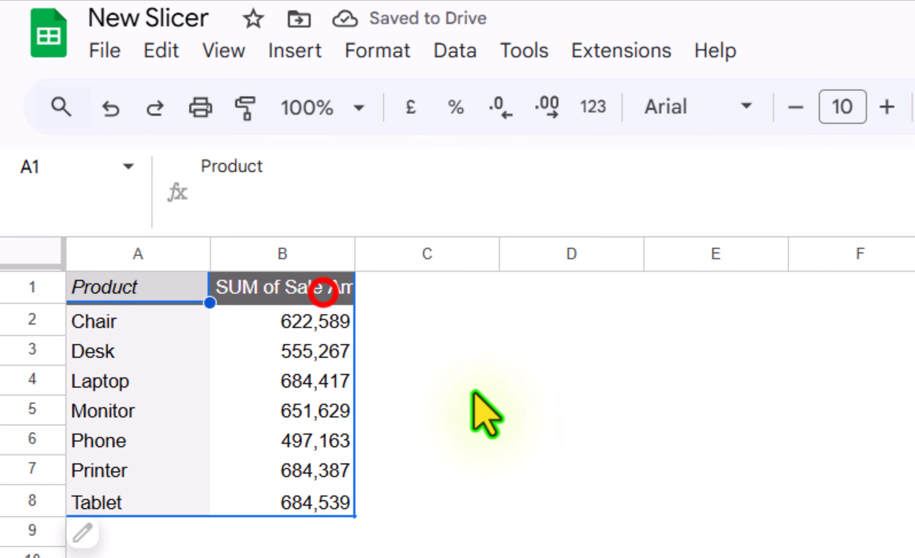
pyautogui.click(323, 292)
pyautogui.write('Sal')
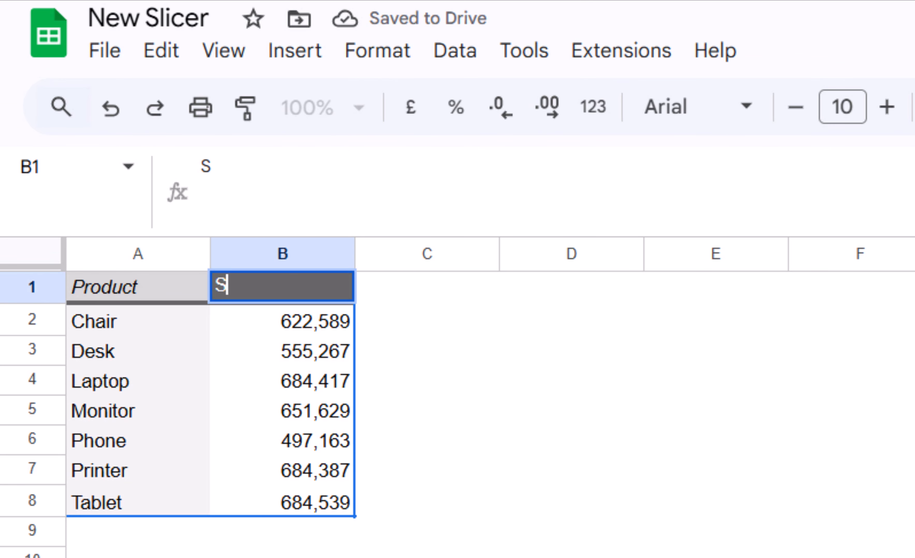
pyautogui.write('e Amount')
pyautogui.press('Return')
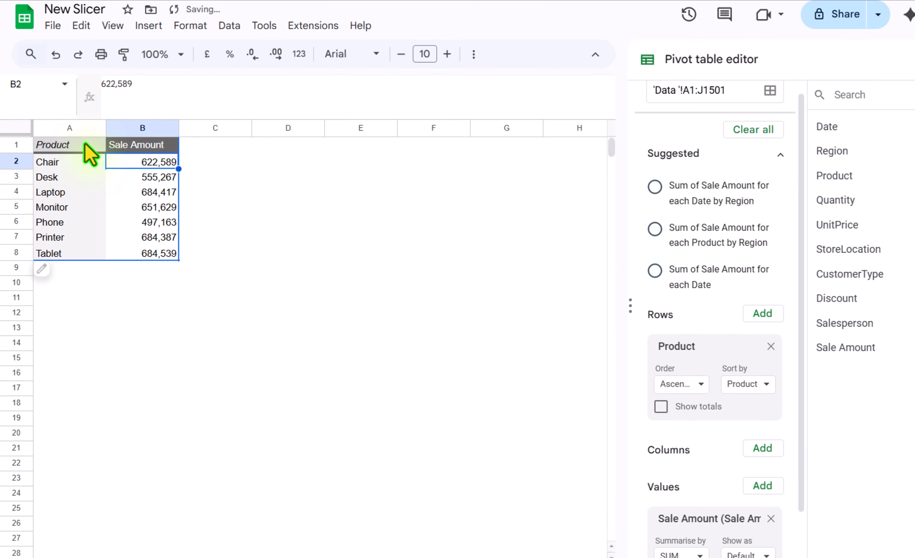
# Step: Move the pivot table so it starts in cell D5 and show the sheet's gridlines
pyautogui.moveTo(80, 134); pyautogui.dragTo(321, 277)
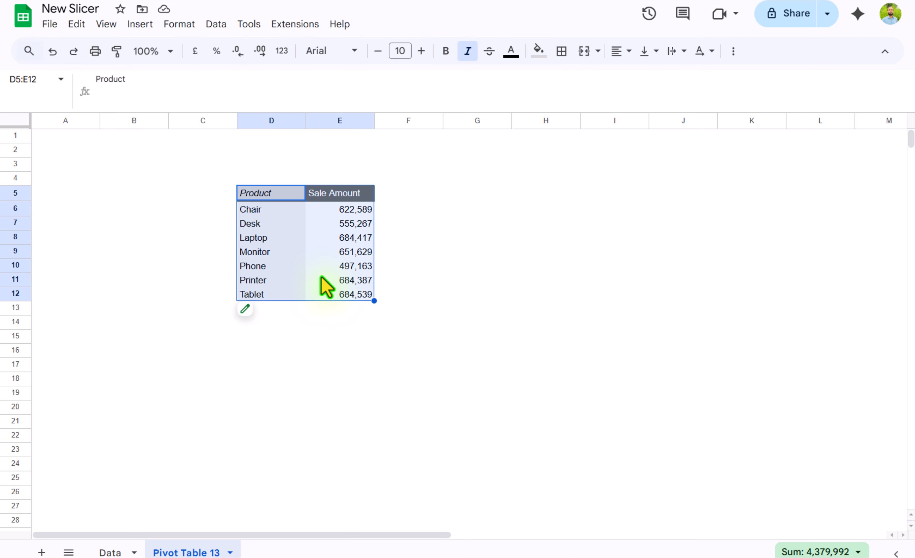
pyautogui.click(107, 24)
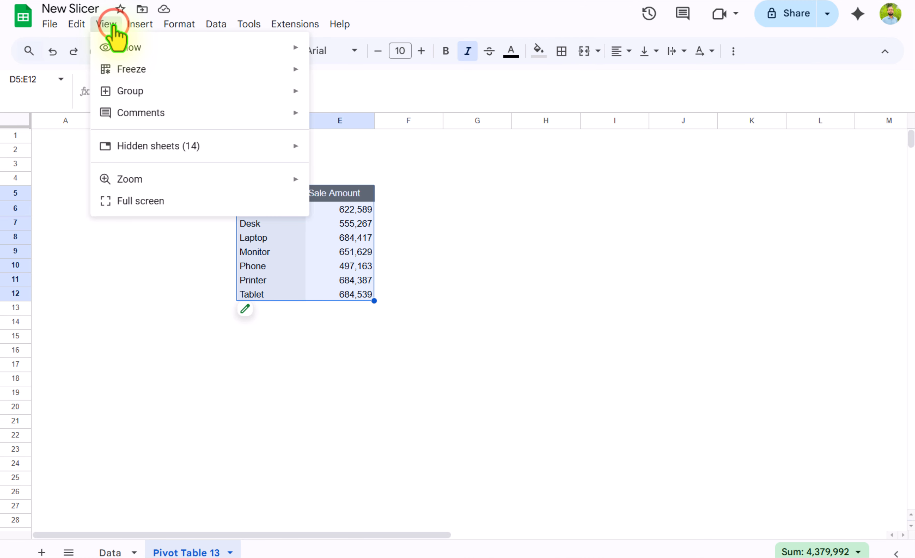
pyautogui.moveTo(200, 51)
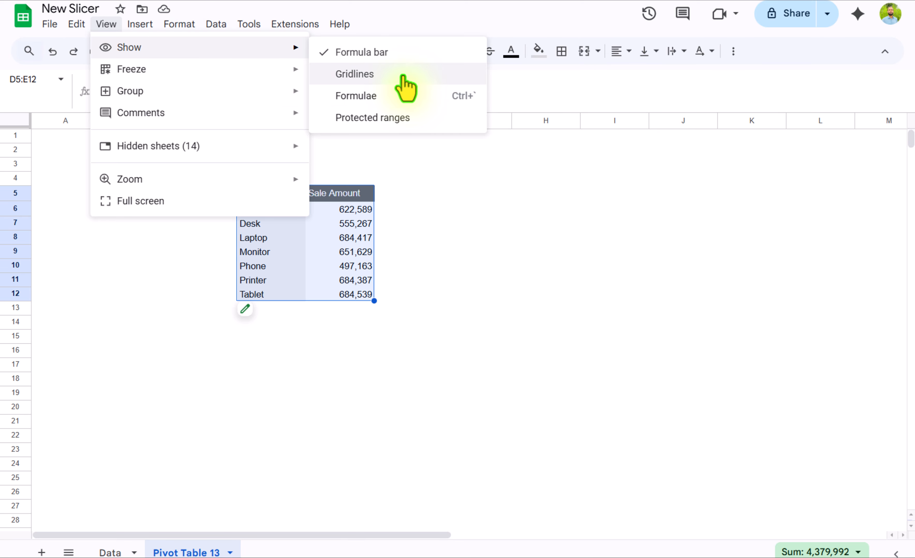
pyautogui.click(412, 75)
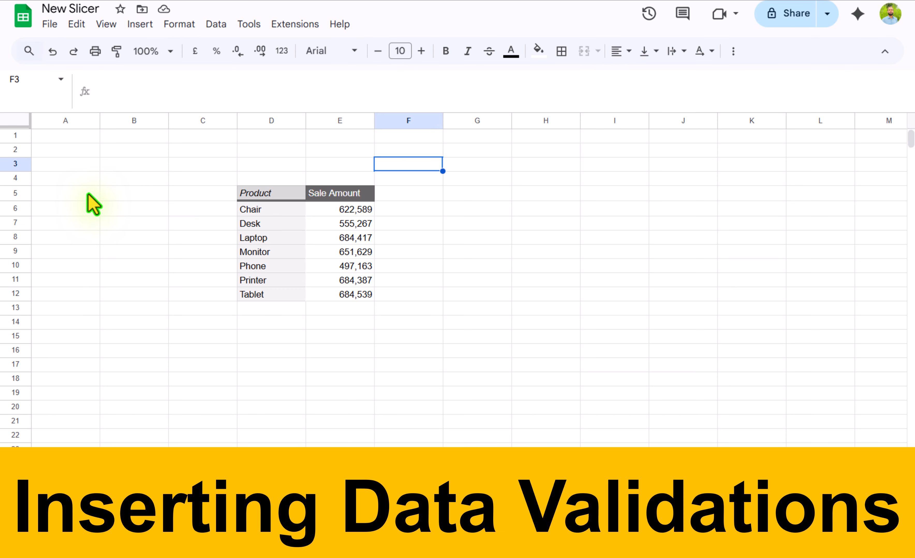
# Step: Merge cells A5:B6 and add a data validation rule to them with the criteria Drop-down (from a range)
pyautogui.moveTo(79, 194); pyautogui.dragTo(135, 221)
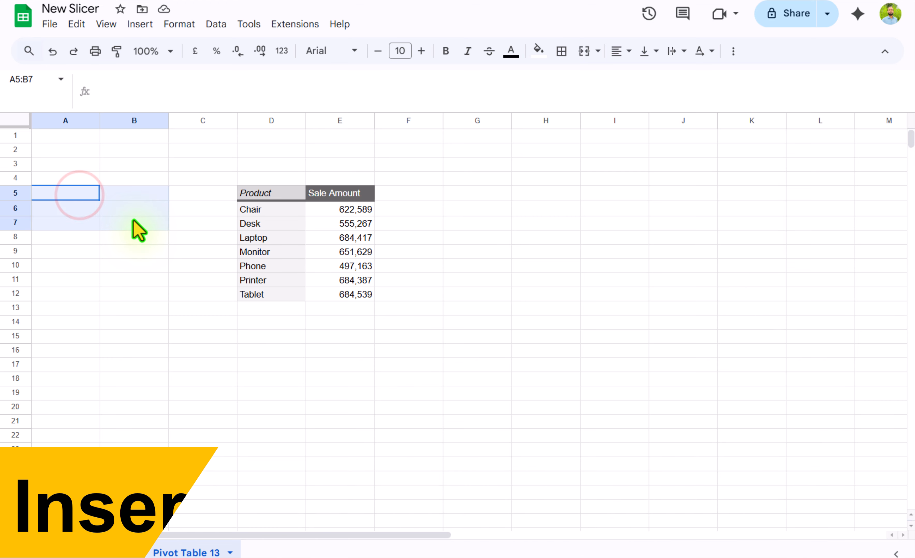
pyautogui.click(584, 51)
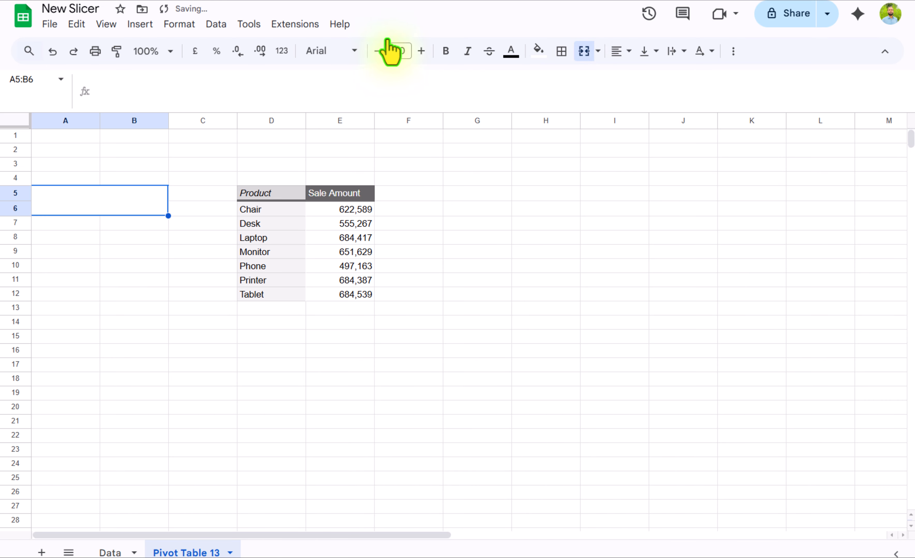
pyautogui.click(216, 25)
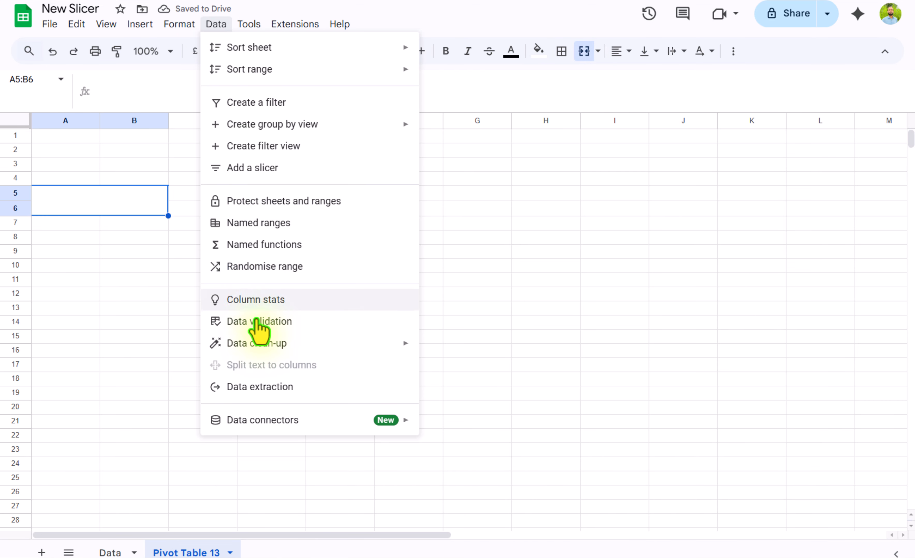
pyautogui.click(258, 321)
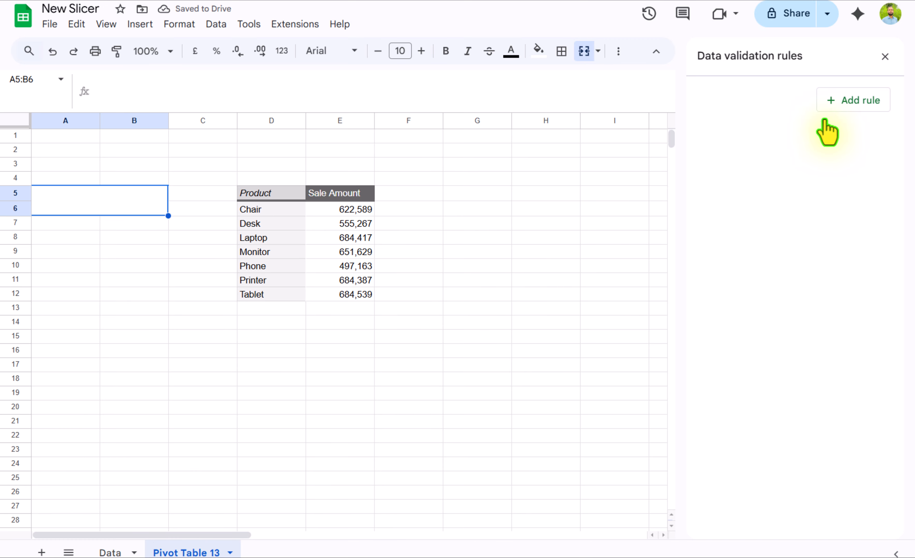
pyautogui.click(857, 107)
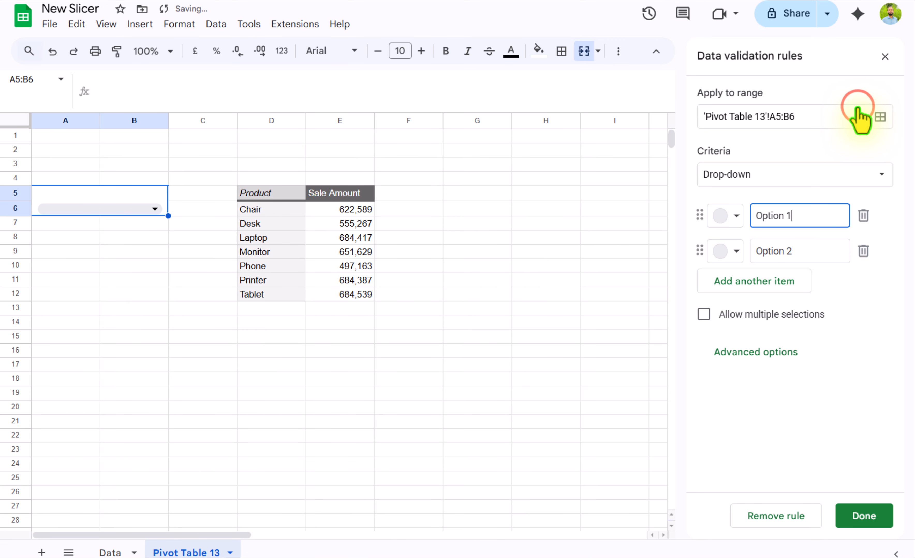
pyautogui.click(857, 174)
pyautogui.click(809, 205)
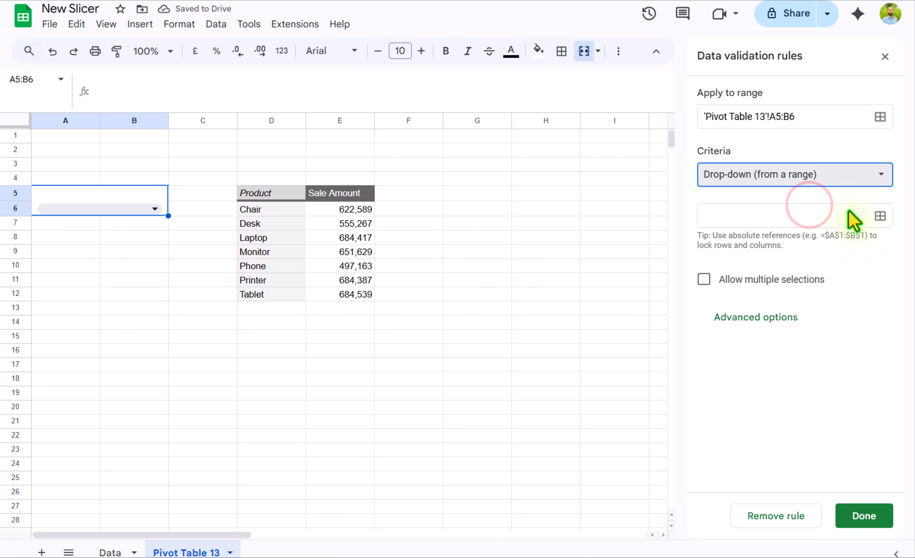
# Step: Set the drop-down's source to the Region column of the Data sheet, range B2:B
pyautogui.click(879, 215)
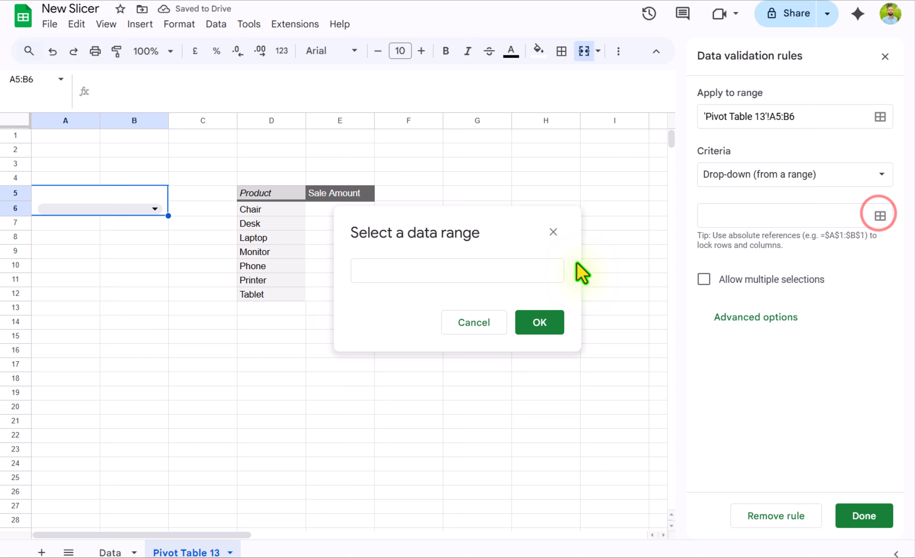
pyautogui.click(504, 271)
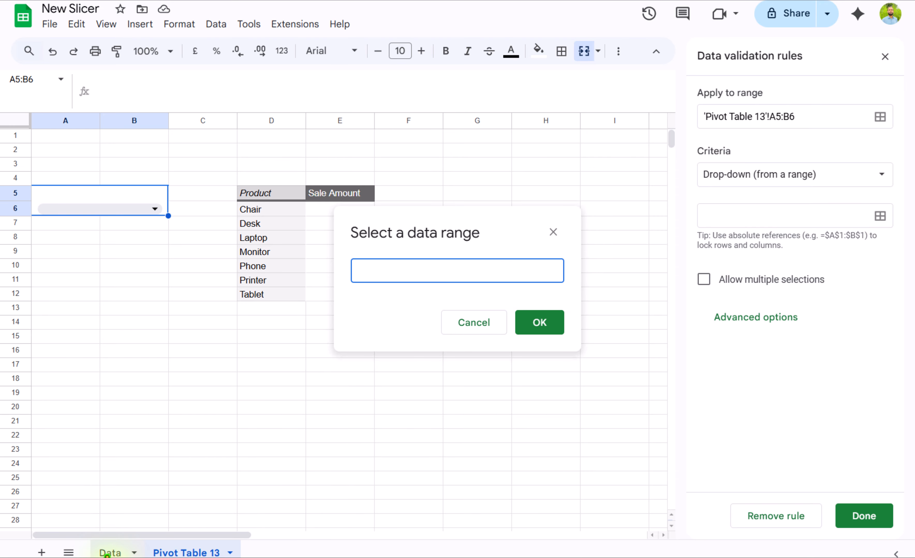
pyautogui.click(109, 552)
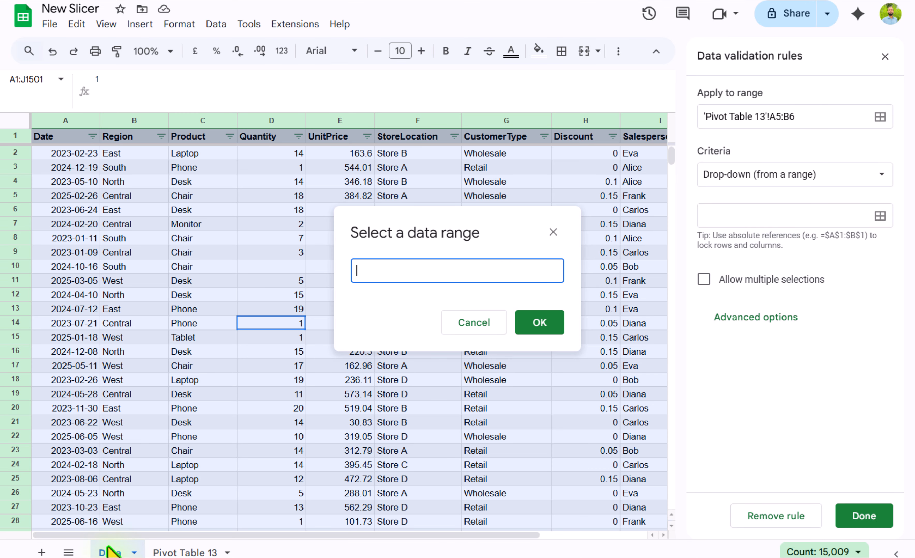
pyautogui.moveTo(140, 153); pyautogui.dragTo(143, 242)
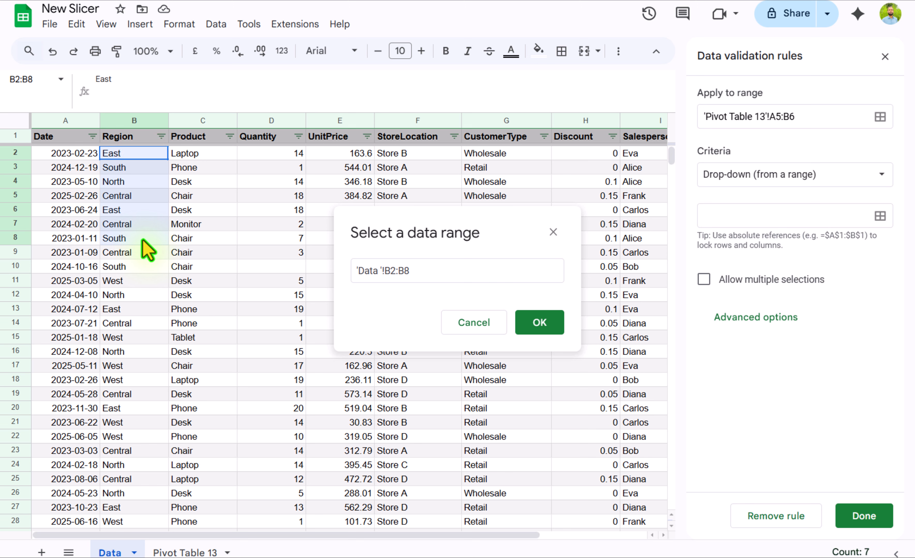
pyautogui.click(437, 271)
pyautogui.press('BackSpace')
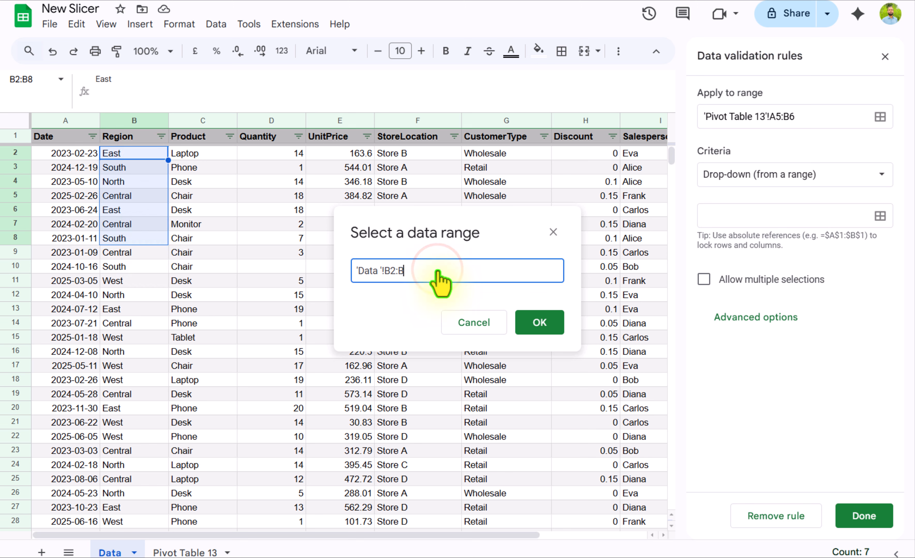
pyautogui.click(531, 322)
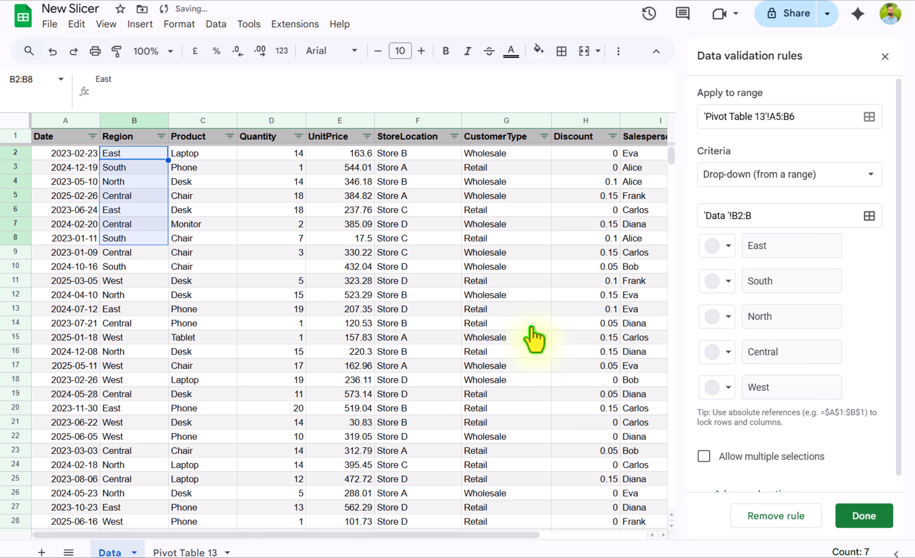
# Step: Colour the East, South, North, Central and West options light red, orange, yellow, green and blue, allow multiple selections and finish the rule
pyautogui.click(727, 248)
pyautogui.click(736, 302)
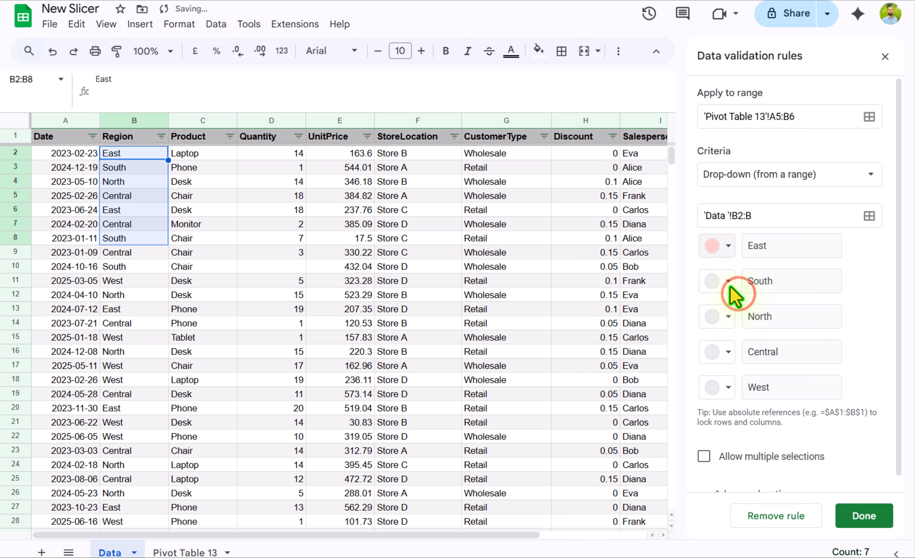
pyautogui.click(729, 281)
pyautogui.click(767, 329)
pyautogui.click(728, 314)
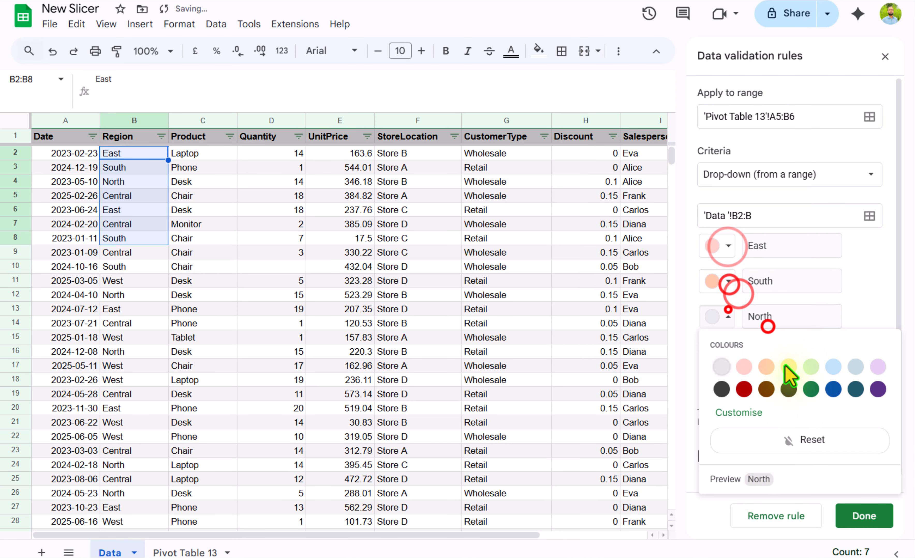
pyautogui.click(787, 367)
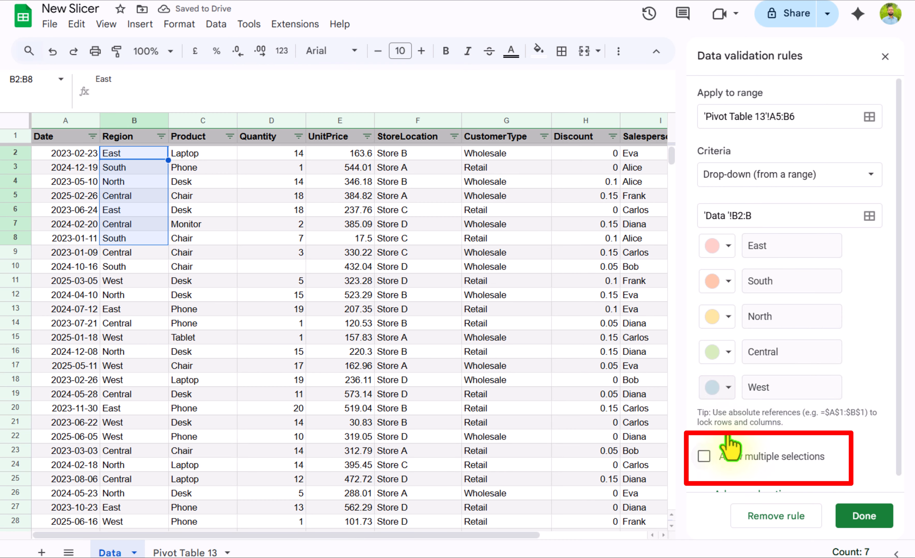
pyautogui.click(701, 455)
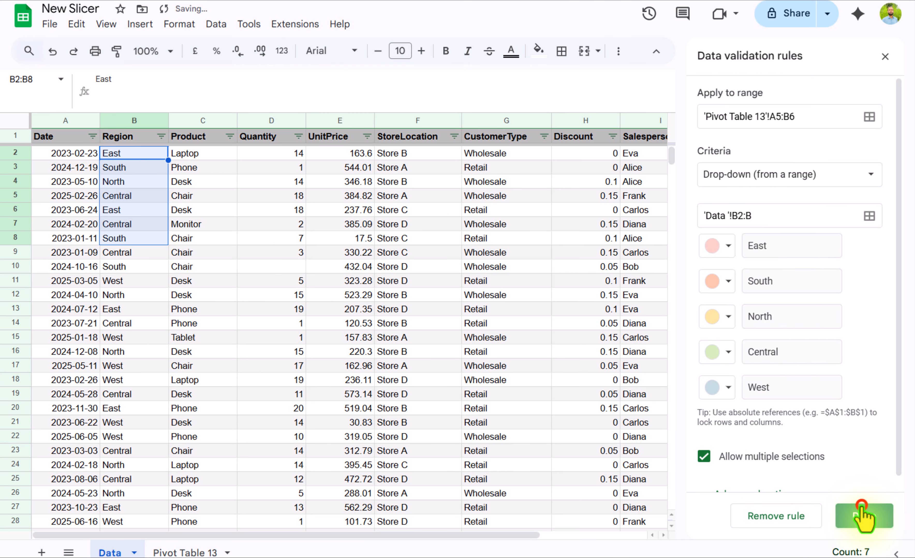
pyautogui.click(864, 515)
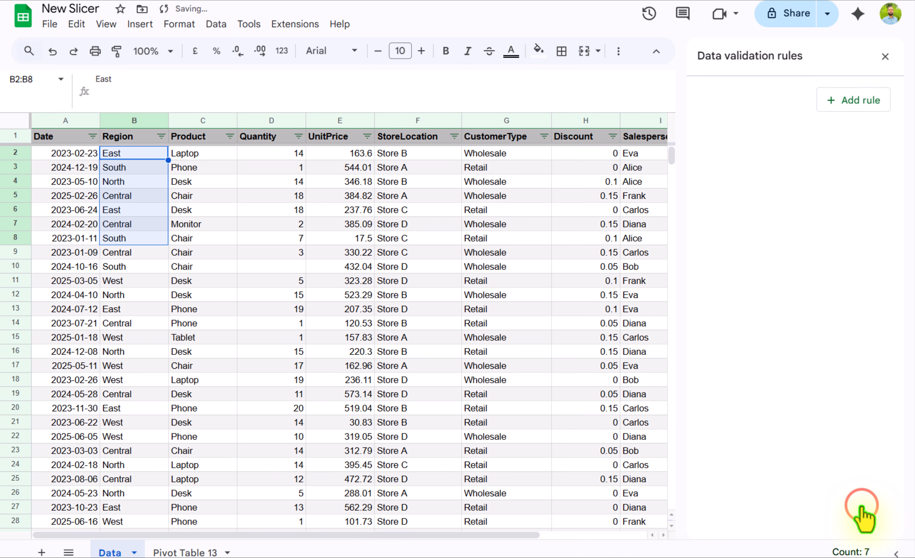
# Step: Select East, South, North, Central and West in the A5 drop-down on the Pivot Table 13 sheet and close the validation rules
pyautogui.click(198, 552)
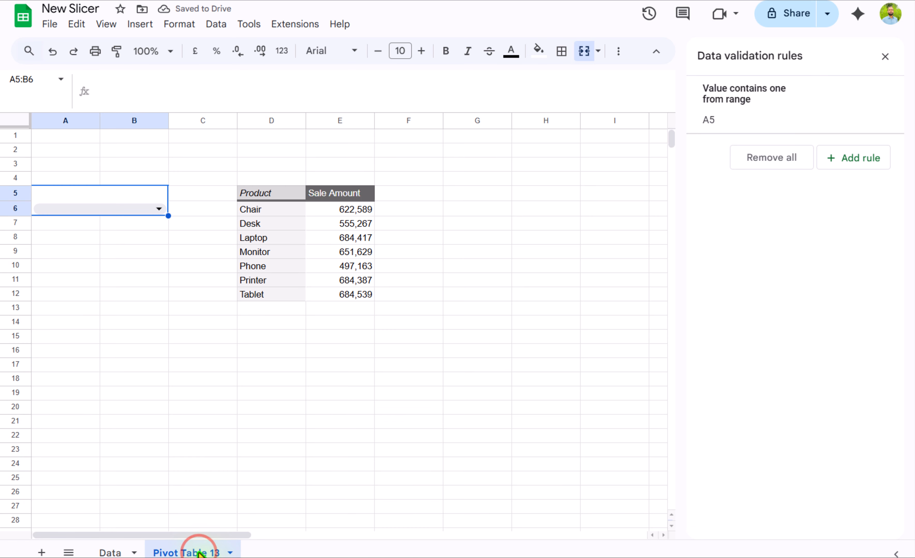
pyautogui.click(159, 209)
pyautogui.click(129, 248)
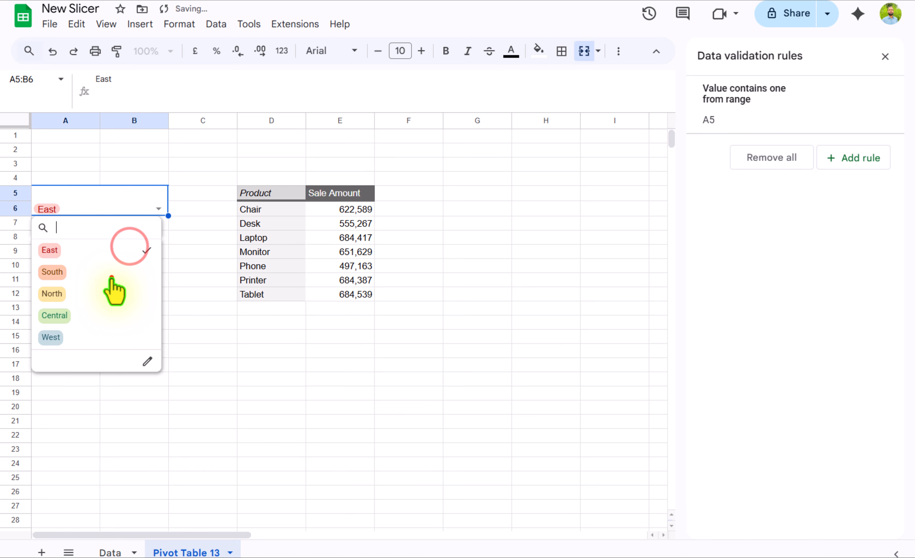
pyautogui.click(129, 271)
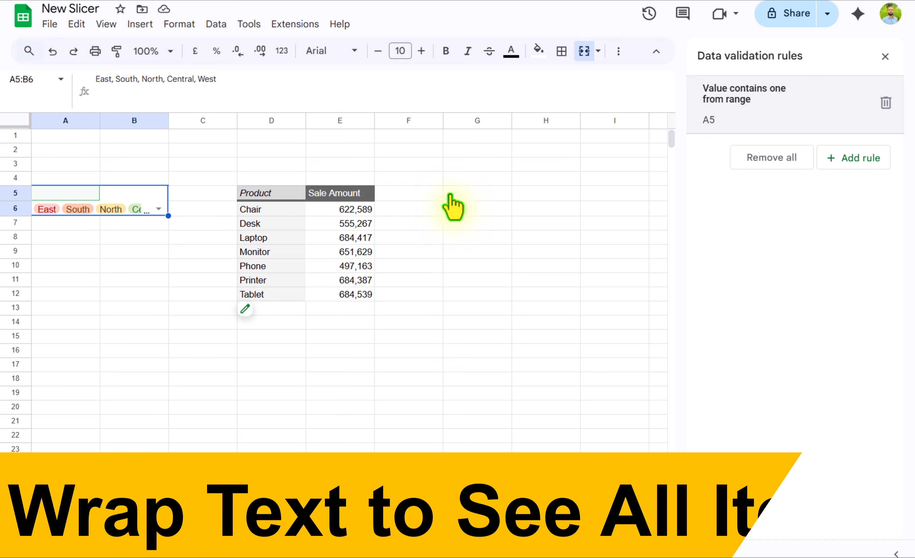
pyautogui.click(885, 57)
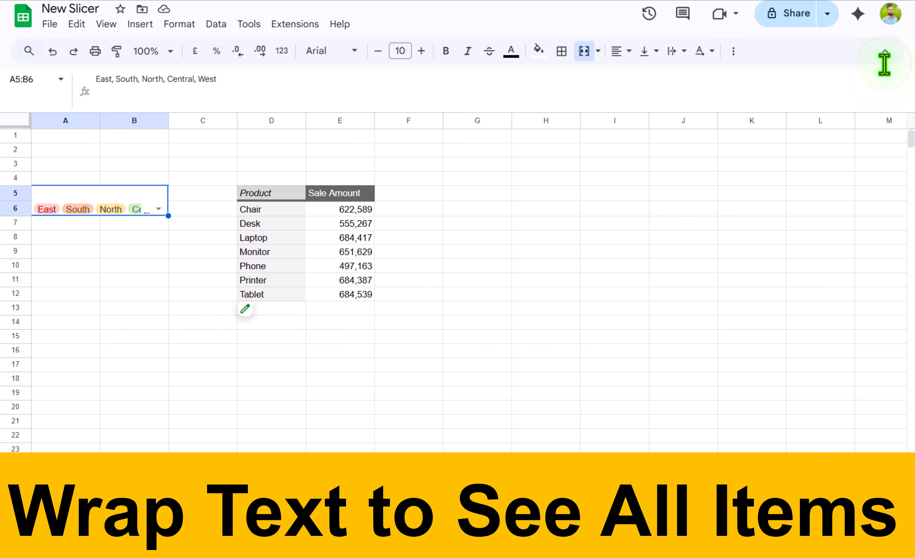
# Step: Wrap the text of the region drop-down cell and centre it vertically and horizontally
pyautogui.click(681, 52)
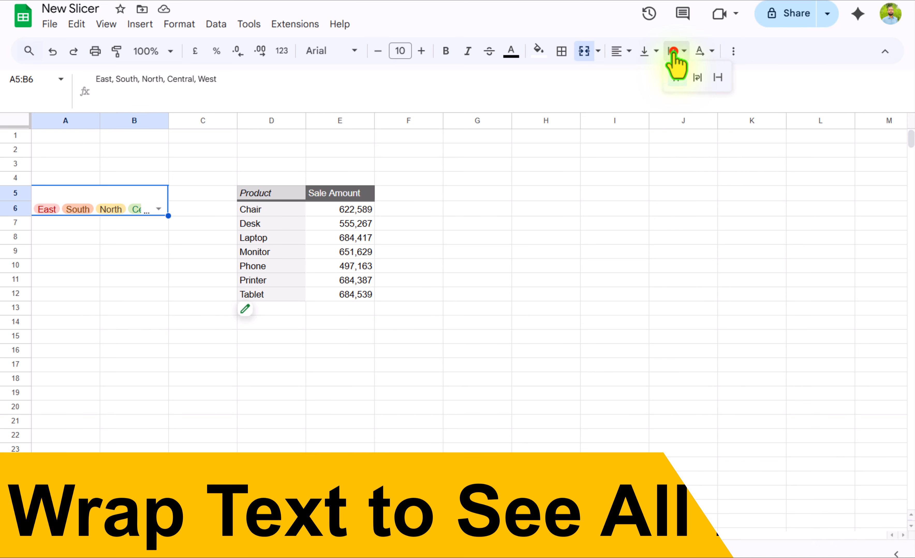
pyautogui.click(697, 73)
pyautogui.click(644, 51)
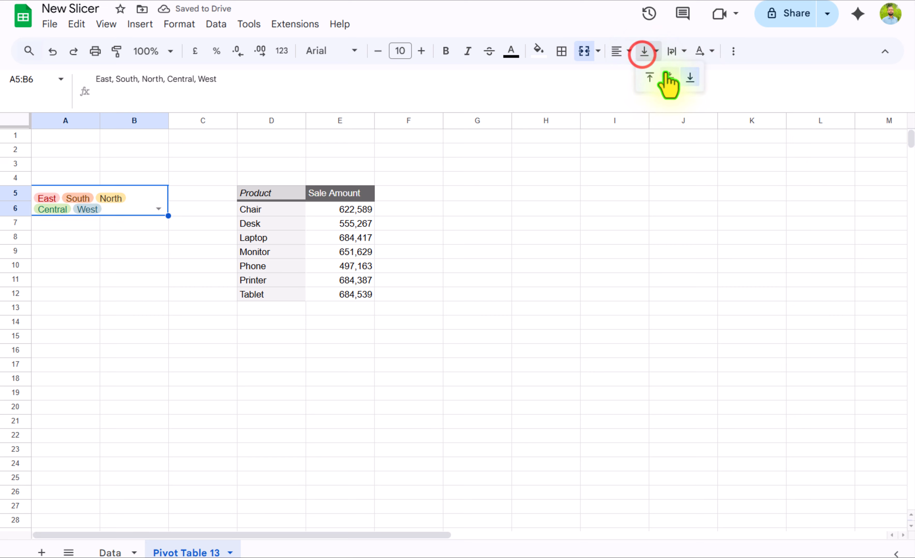
pyautogui.click(670, 75)
pyautogui.click(629, 53)
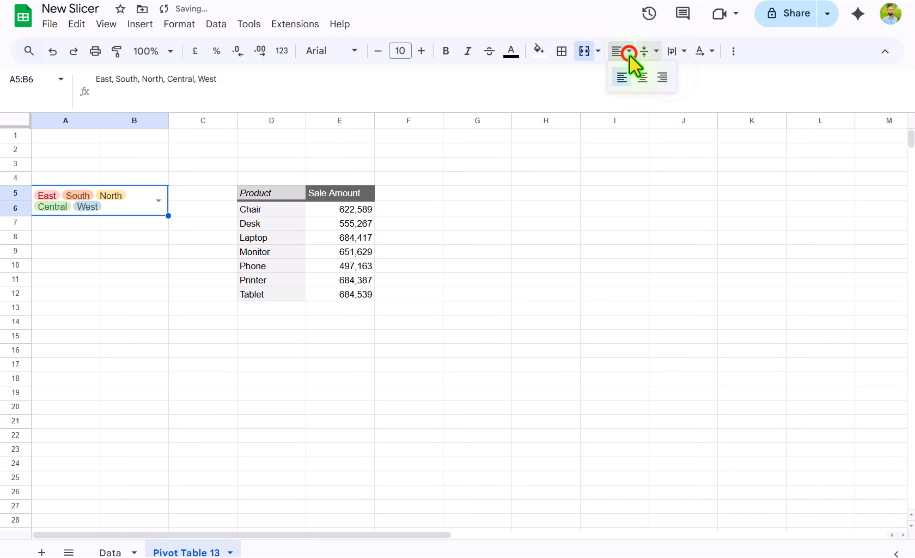
pyautogui.click(641, 76)
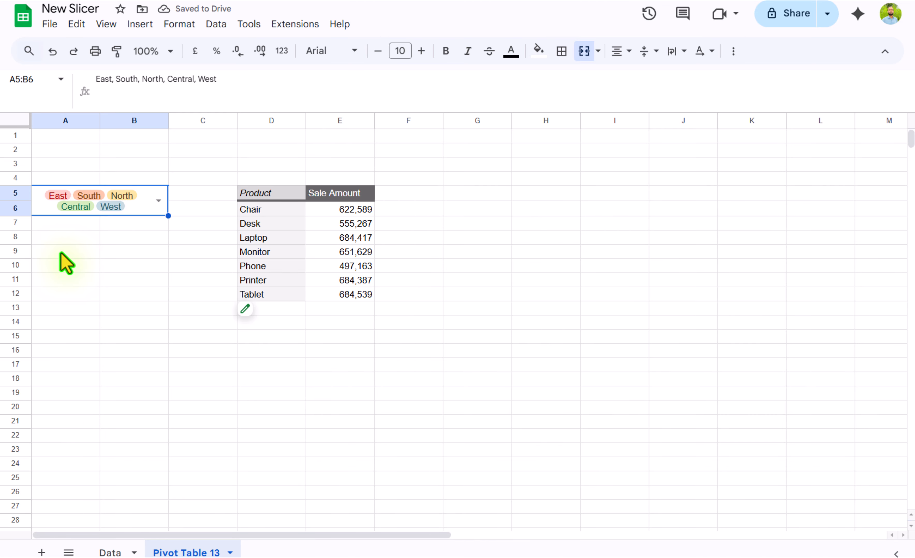
# Step: Merge cells A9:B10 and give them a data validation rule with the criteria Drop-down (from a range)
pyautogui.moveTo(61, 253); pyautogui.dragTo(131, 269)
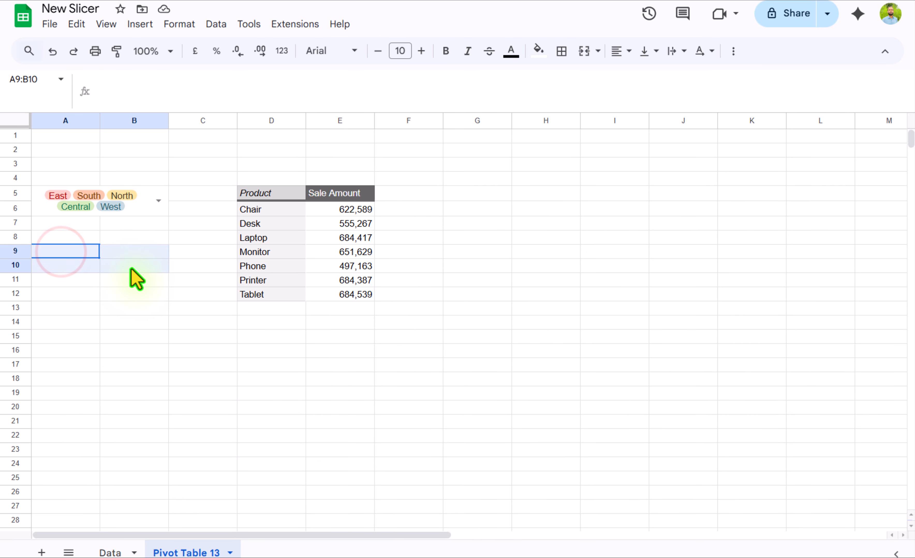
pyautogui.click(584, 51)
pyautogui.click(216, 24)
pyautogui.click(287, 317)
pyautogui.click(847, 162)
pyautogui.click(871, 176)
pyautogui.click(818, 198)
# Step: Set the second drop-down's source to the StoreLocation column of the Data sheet, range F2:F
pyautogui.click(878, 218)
pyautogui.click(110, 552)
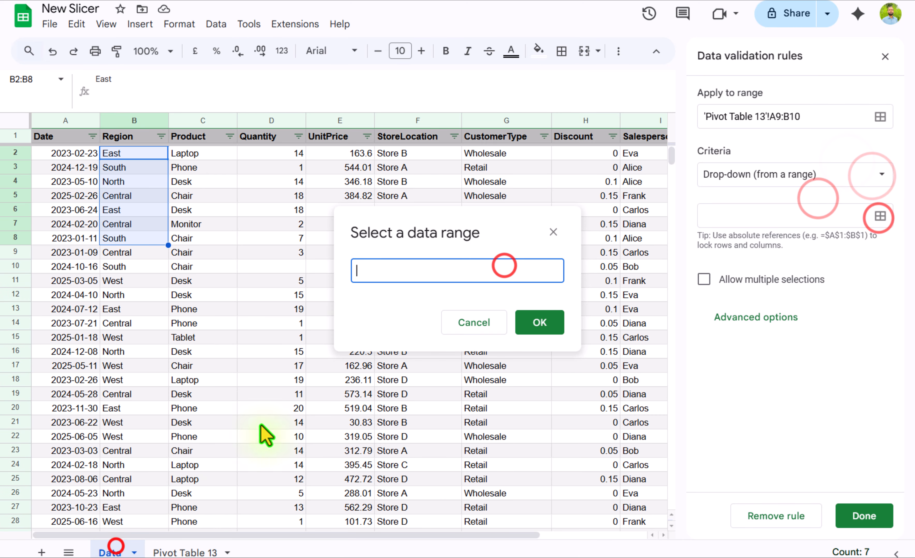
pyautogui.moveTo(406, 153); pyautogui.dragTo(417, 224)
pyautogui.click(539, 322)
# Step: Colour the options Store B light red, Store A light yellow, Store C light green and Store D light blue, and allow multiple selections
pyautogui.click(729, 246)
pyautogui.click(731, 281)
pyautogui.click(788, 330)
pyautogui.click(728, 316)
pyautogui.click(810, 365)
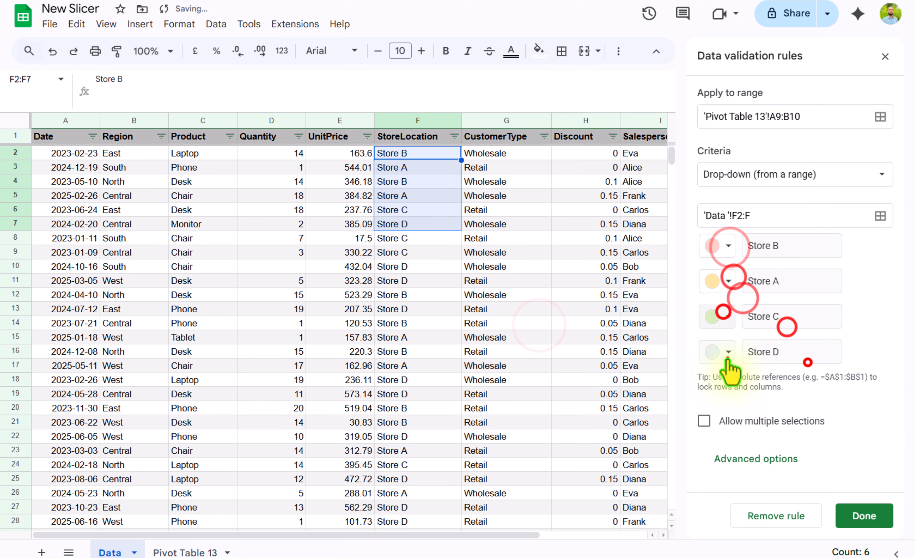
pyautogui.click(729, 353)
pyautogui.click(857, 402)
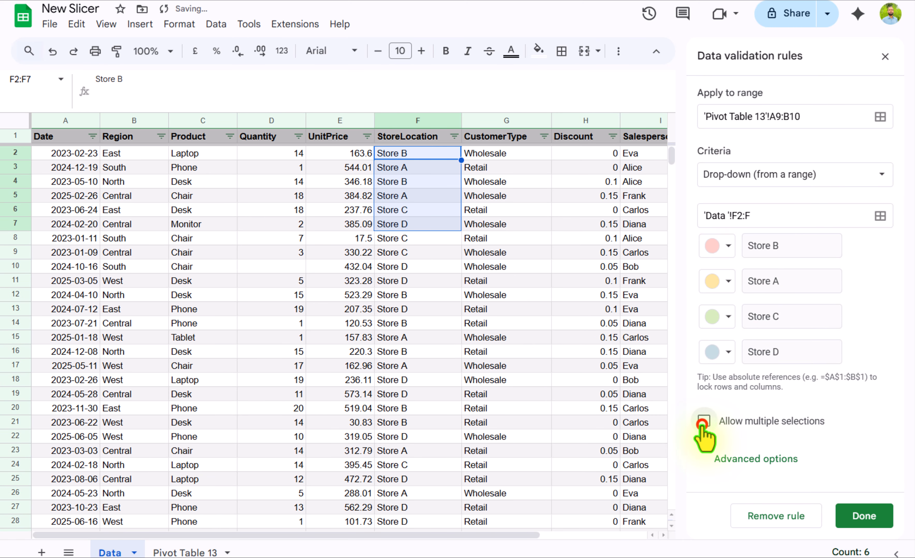
pyautogui.click(702, 422)
pyautogui.click(852, 515)
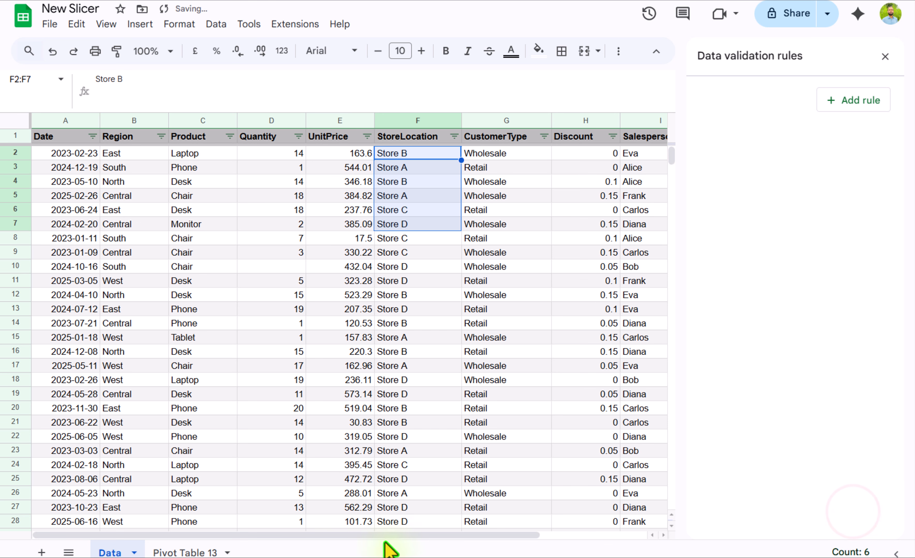
# Step: Select Store B, Store A, Store C and Store D in the A9 drop-down on the Pivot Table 13 sheet
pyautogui.click(170, 554)
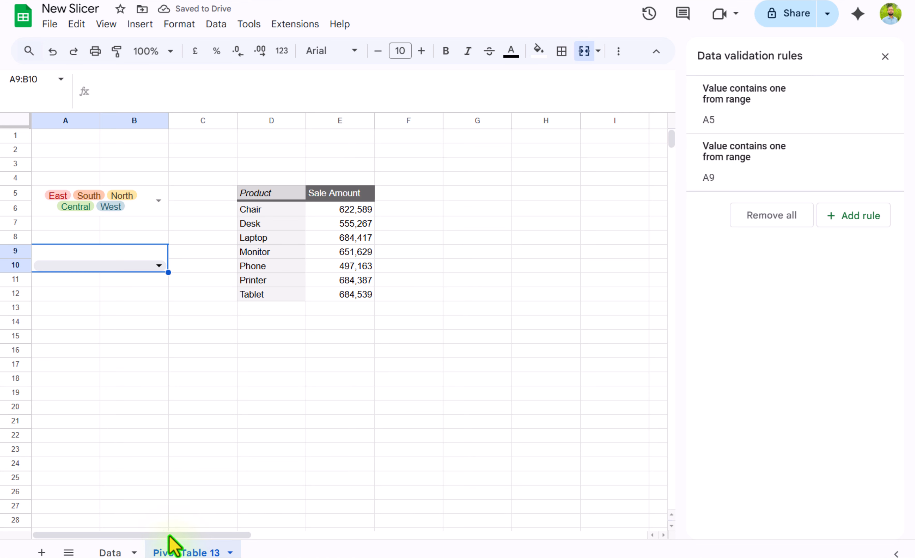
pyautogui.click(160, 265)
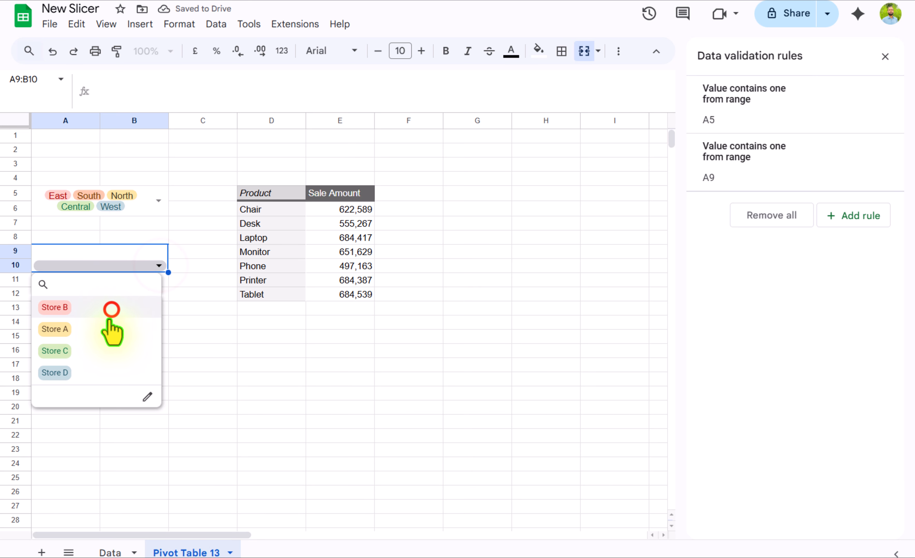
pyautogui.click(112, 306)
pyautogui.click(107, 328)
pyautogui.click(95, 349)
pyautogui.click(90, 371)
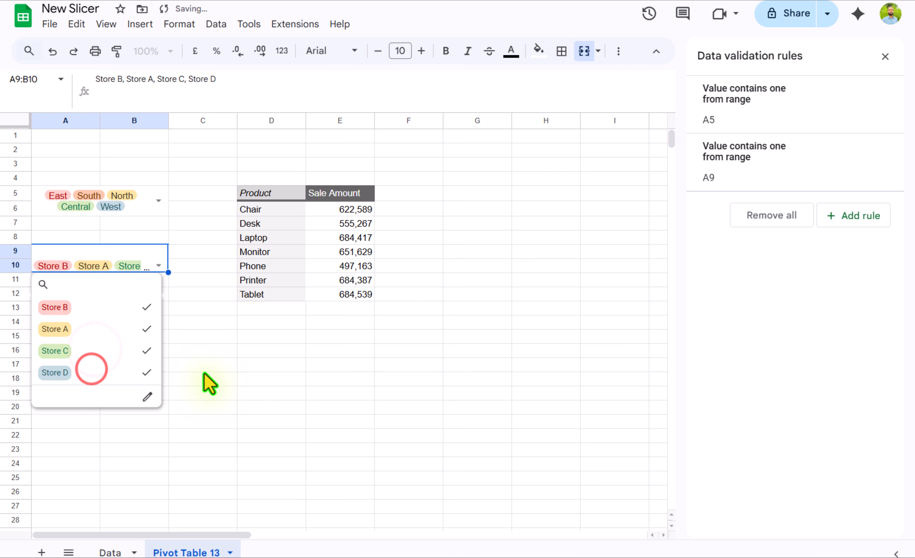
pyautogui.click(203, 366)
# Step: Copy only the formatting of the region drop-down cell A5:B6 to the store drop-down cell A9:B10
pyautogui.click(150, 219)
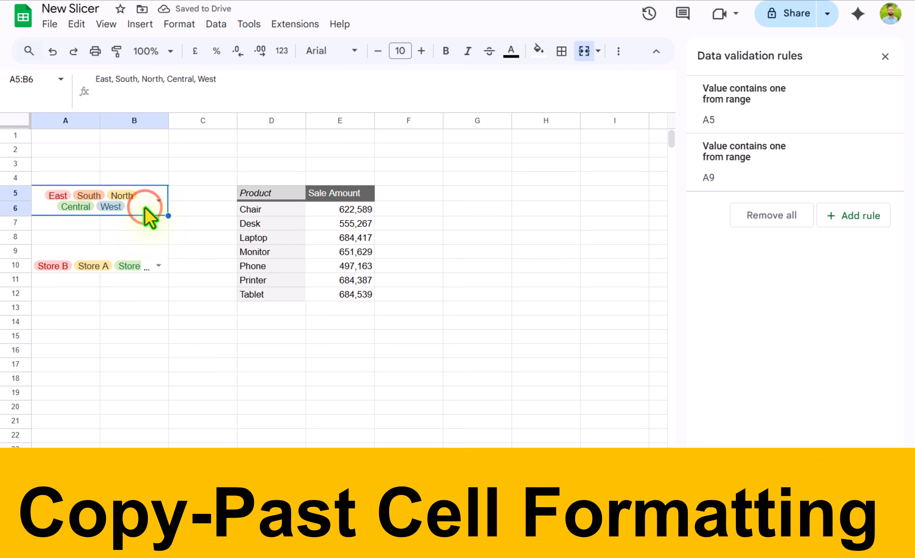
pyautogui.click(130, 250)
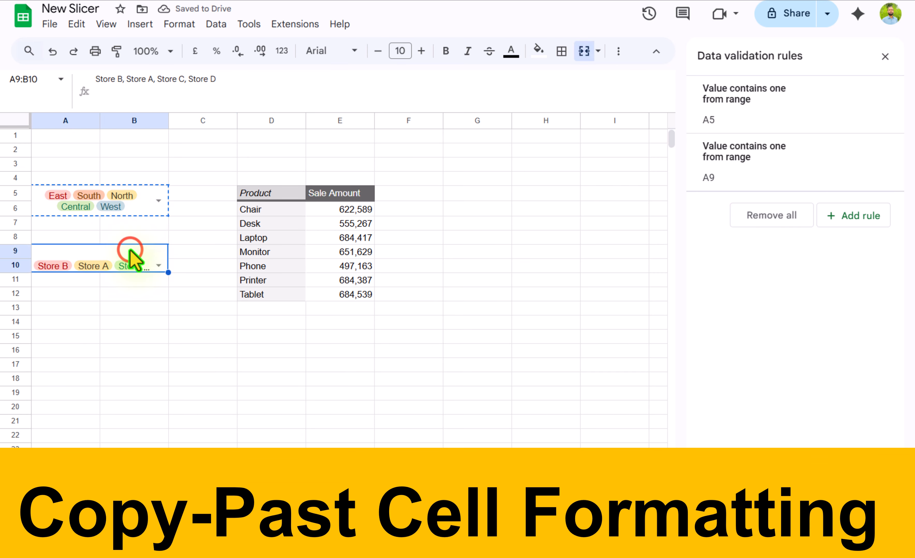
pyautogui.rightClick(129, 252)
pyautogui.moveTo(200, 134)
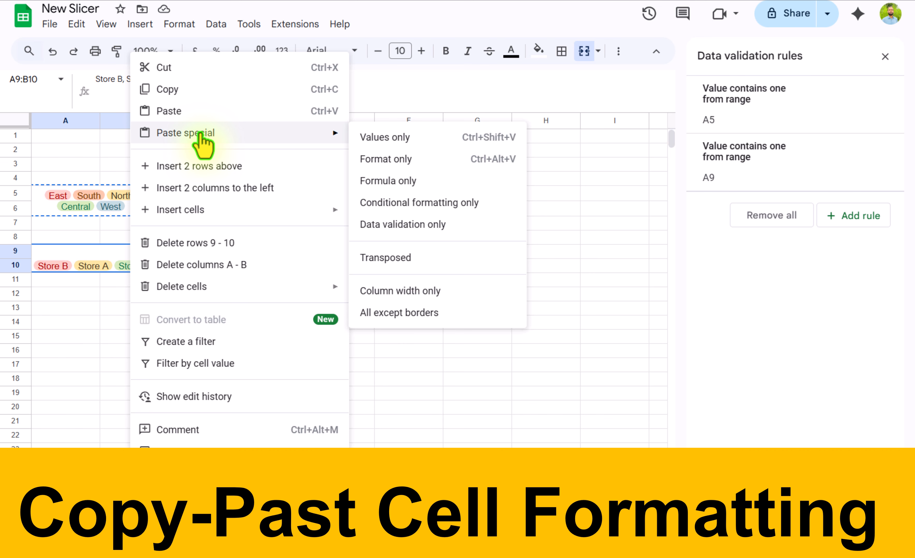
pyautogui.click(418, 159)
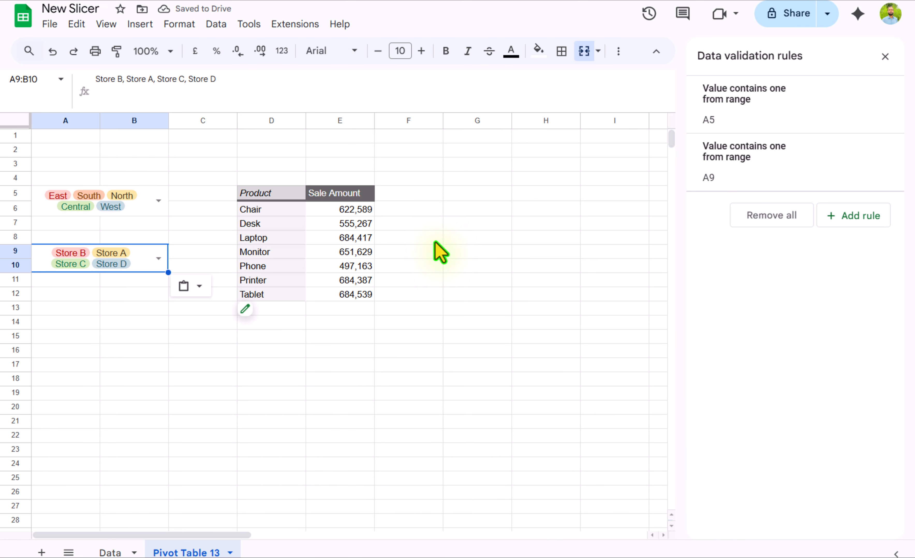
# Step: Merge cells A4:B4 into a heading with black fill and white text, and enter "Region"
pyautogui.moveTo(90, 178); pyautogui.dragTo(118, 178)
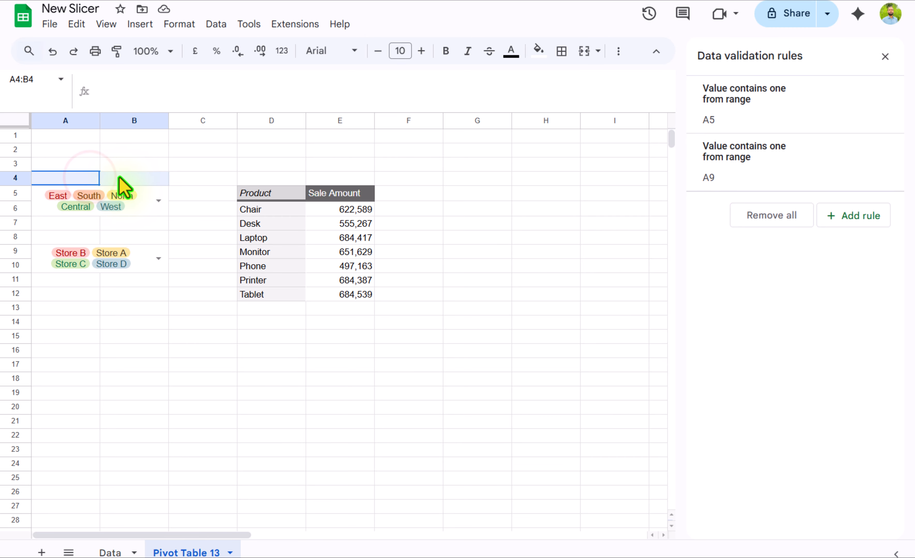
pyautogui.click(888, 56)
pyautogui.click(583, 52)
pyautogui.click(538, 50)
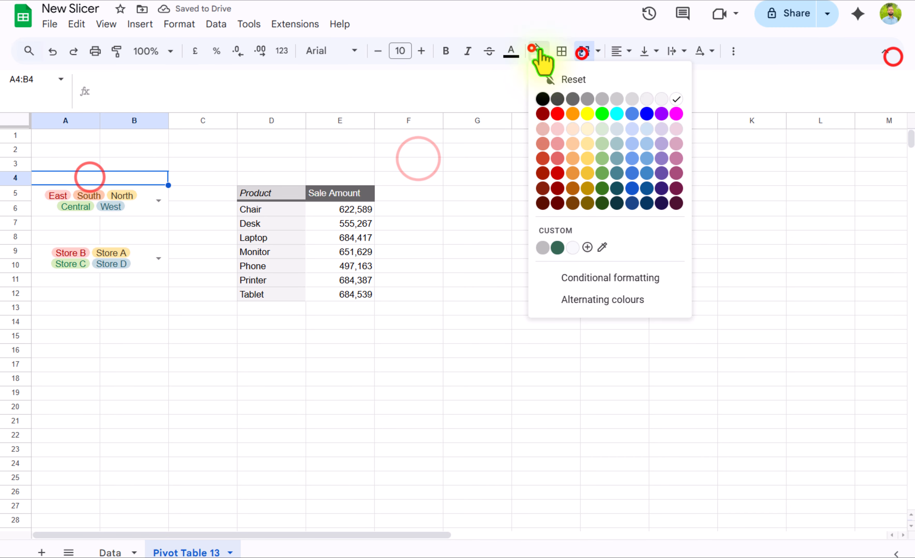
pyautogui.click(541, 96)
pyautogui.click(512, 52)
pyautogui.click(651, 100)
pyautogui.write('Region')
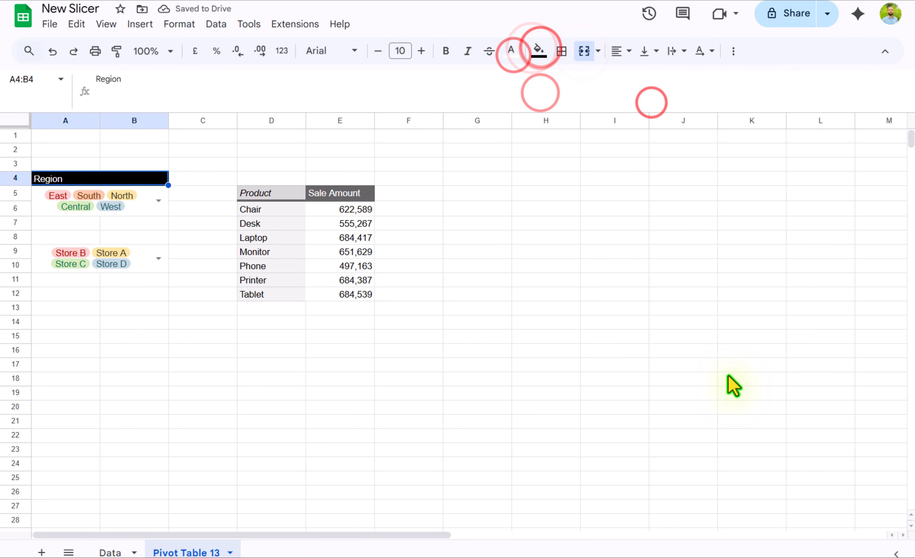
# Step: Add a matching black heading "Store Locations" in merged cells A8:B8 and make both headings bold
pyautogui.moveTo(94, 236); pyautogui.dragTo(131, 236)
pyautogui.click(132, 178)
pyautogui.click(87, 239)
pyautogui.write('Store Locations')
pyautogui.click(102, 309)
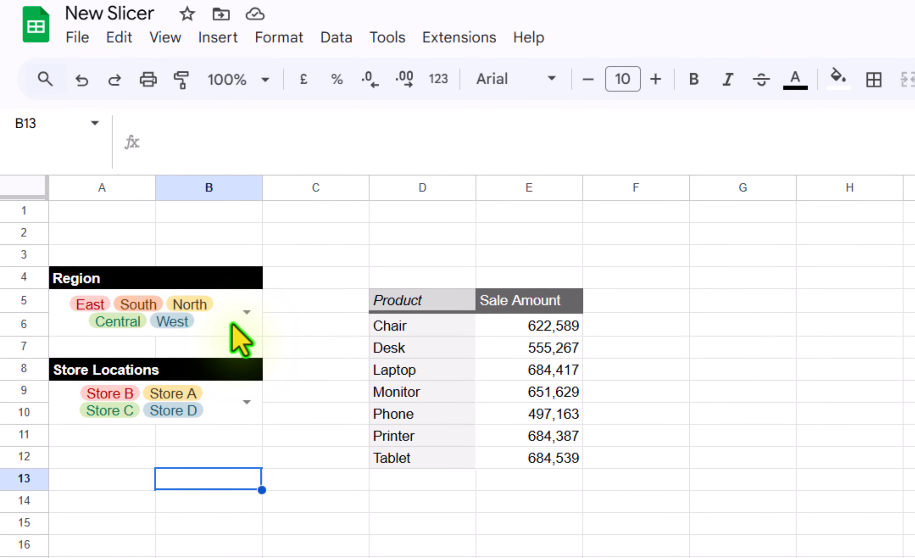
# Step: Enter the formula =SUBSTITUTE(A5,", ","|") in cell G2 to separate the selected regions with pipes
pyautogui.click(213, 297)
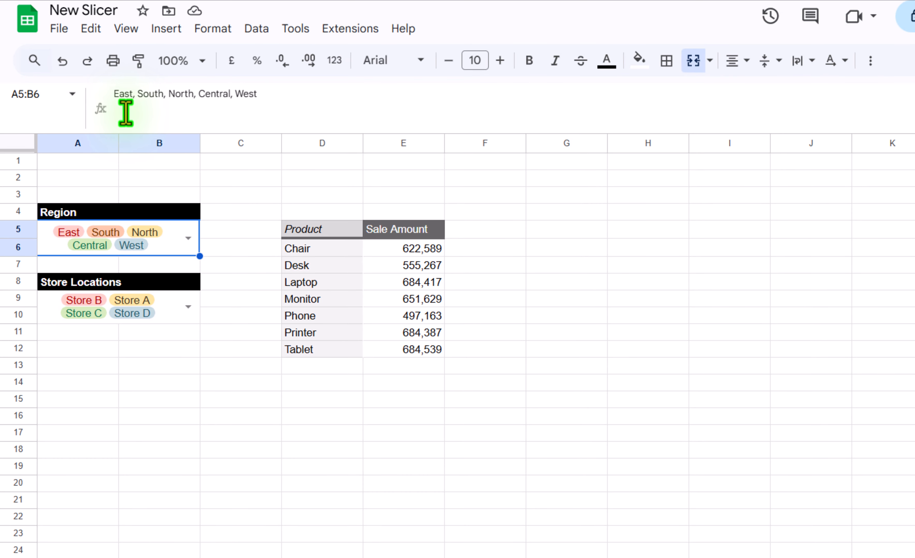
pyautogui.click(573, 180)
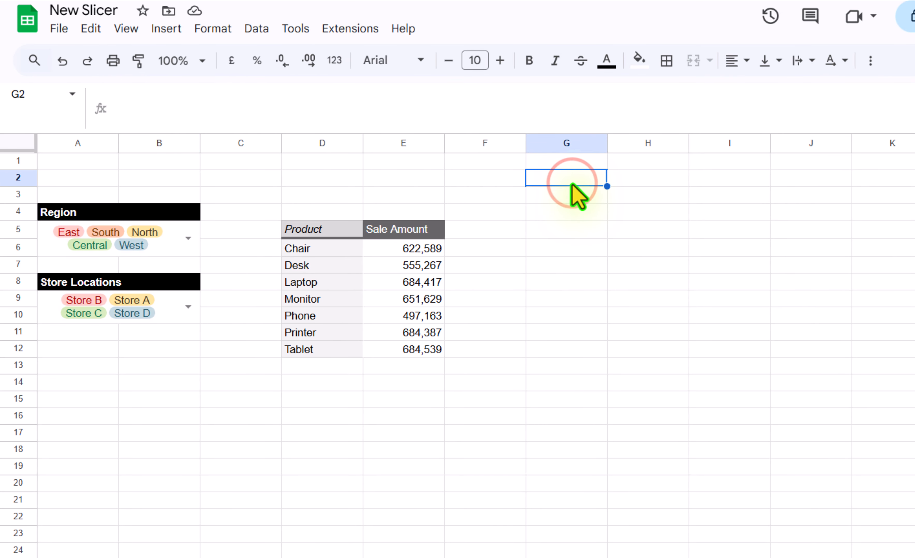
pyautogui.write('=')
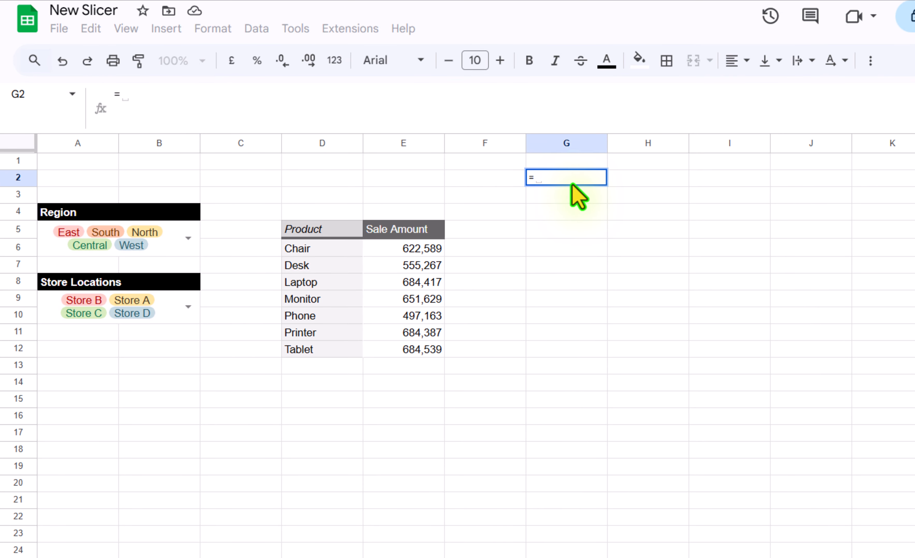
pyautogui.write('Subi')
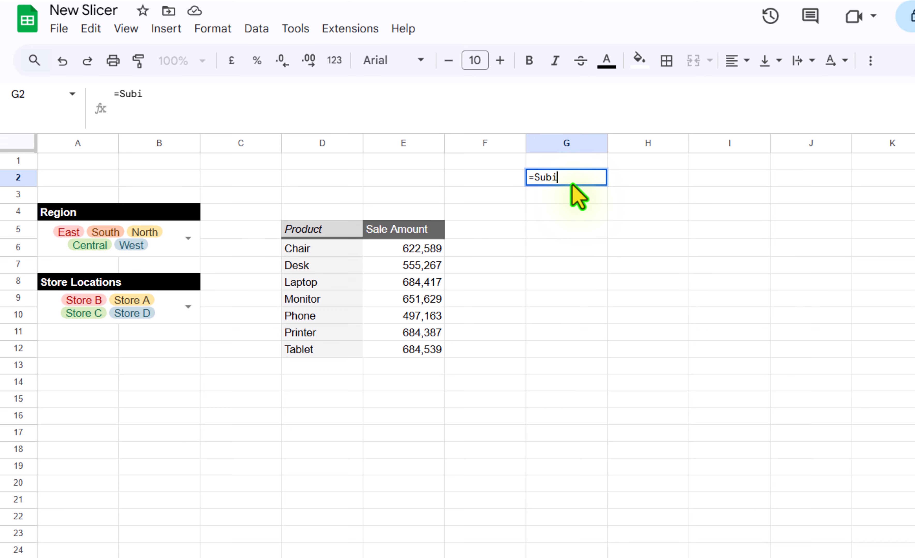
pyautogui.press('BackSpace')
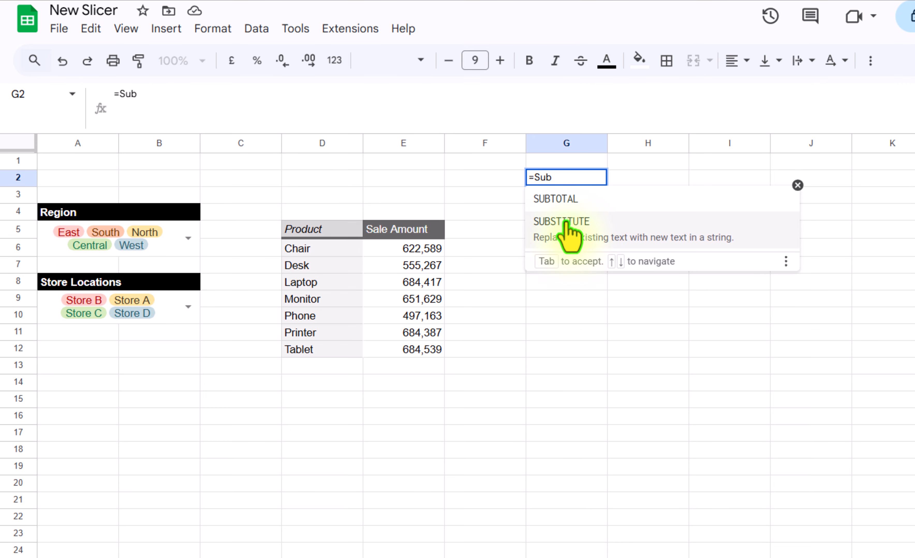
pyautogui.click(566, 224)
pyautogui.click(522, 179)
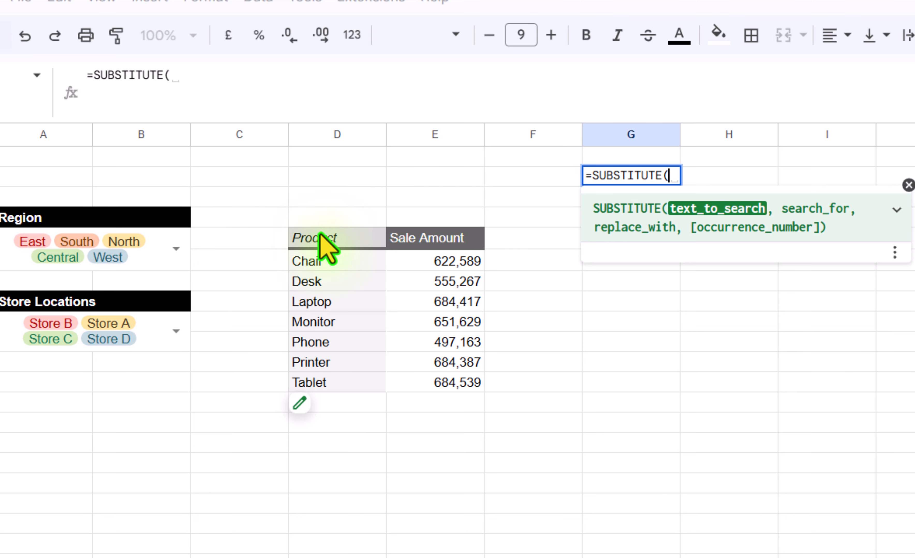
pyautogui.click(160, 267)
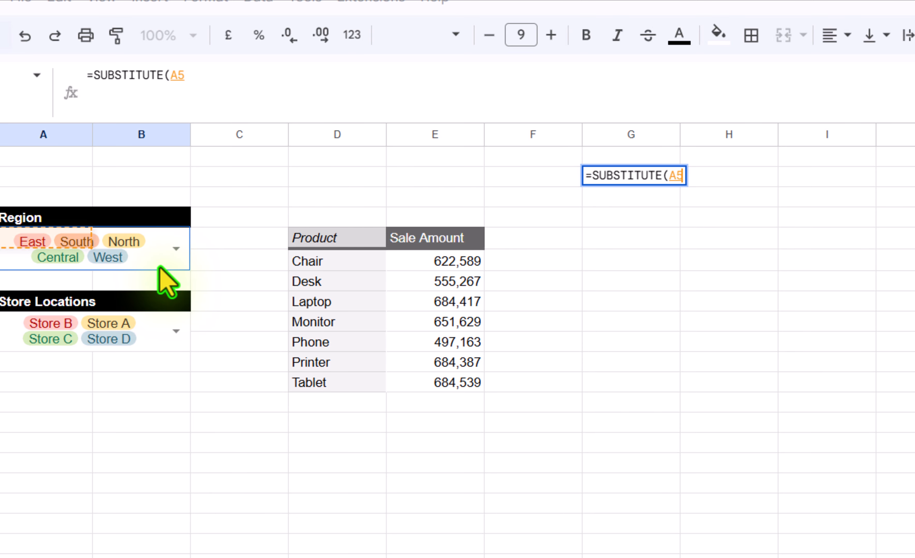
pyautogui.write(',",')
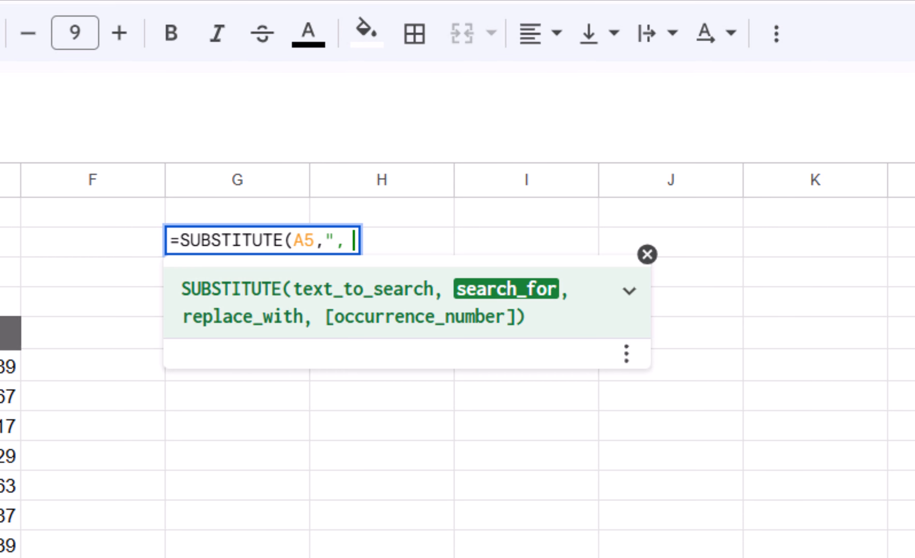
pyautogui.write(' ", ')
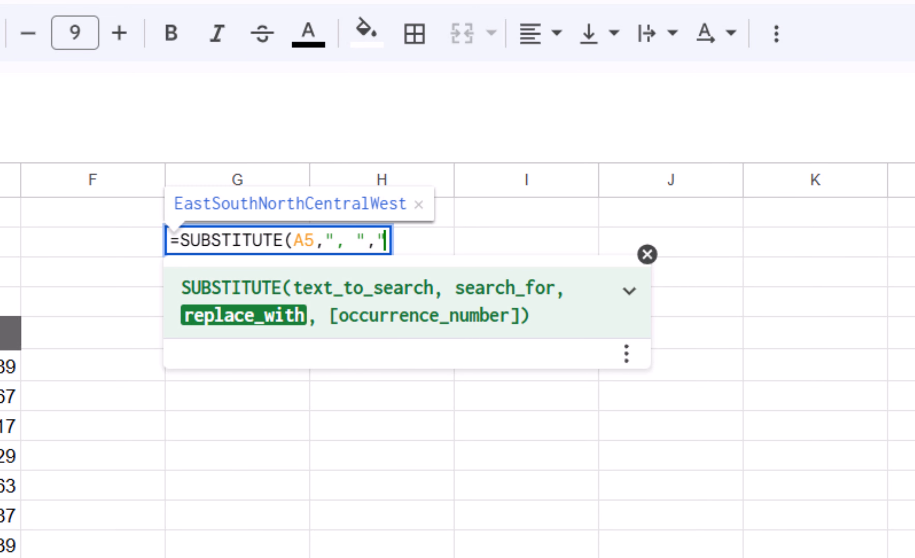
pyautogui.write('|')
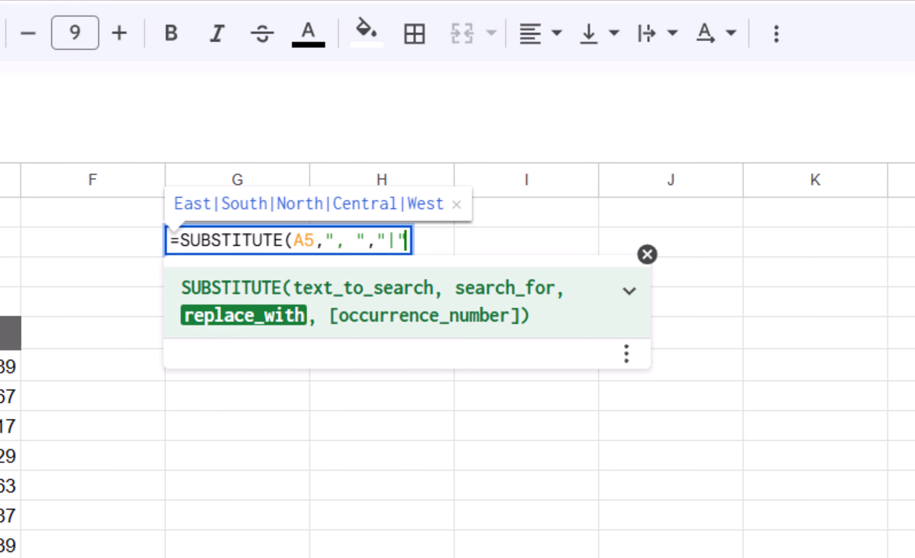
pyautogui.write(')')
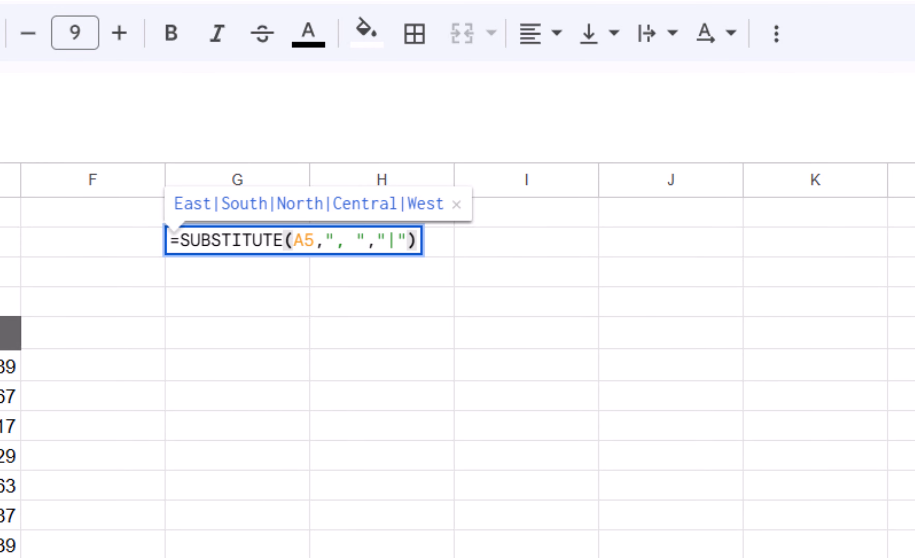
pyautogui.press('Return')
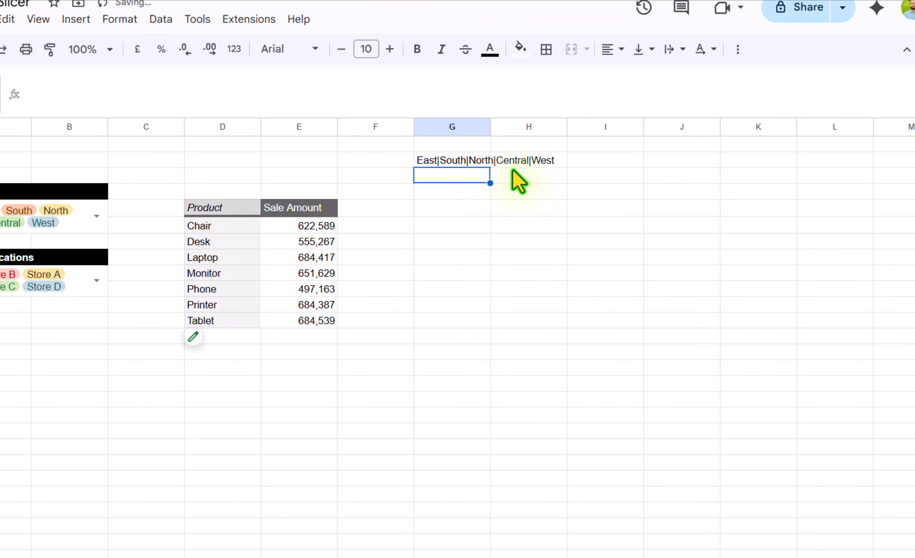
# Step: Enter the array formula =ArrayFormula(REGEXMATCH('Data '!B2:B,G2)) in cell I2 to test each data row's region against G2
pyautogui.click(598, 153)
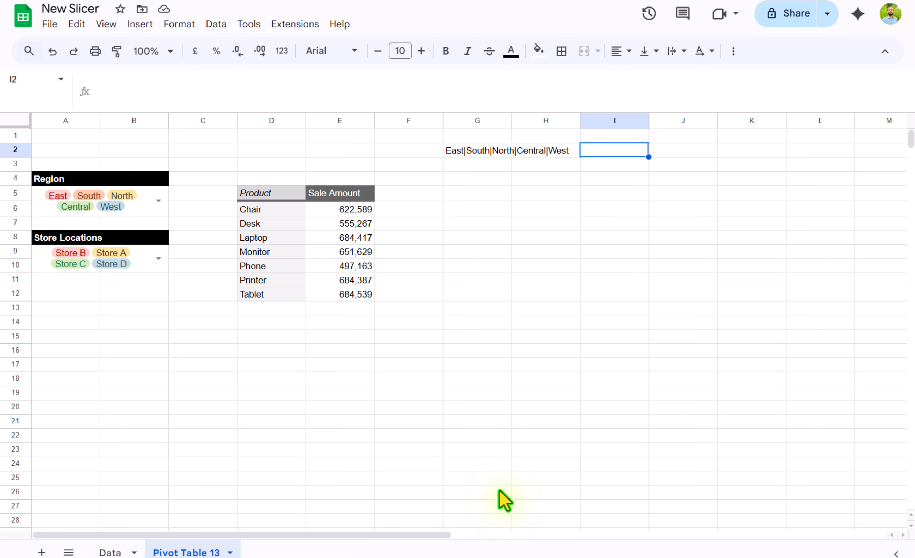
pyautogui.write('=reg')
pyautogui.press('Tab')
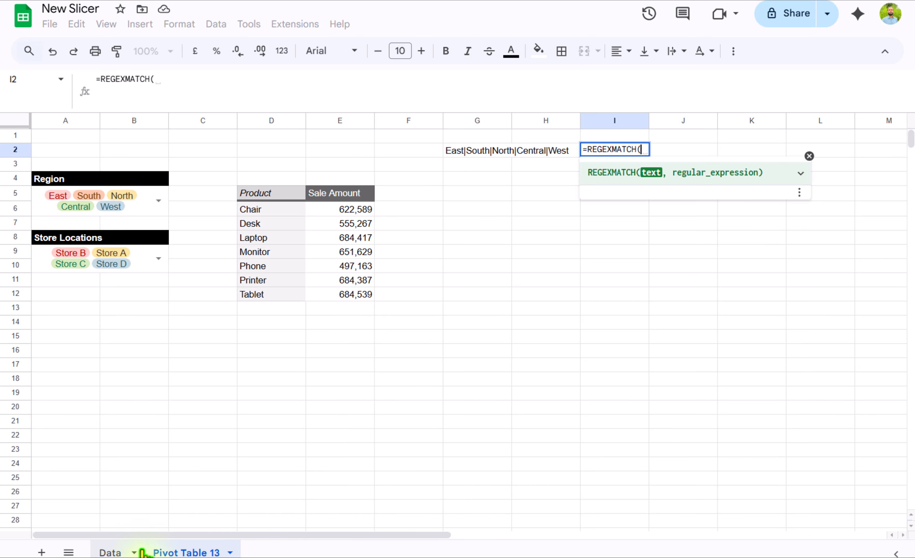
pyautogui.click(107, 552)
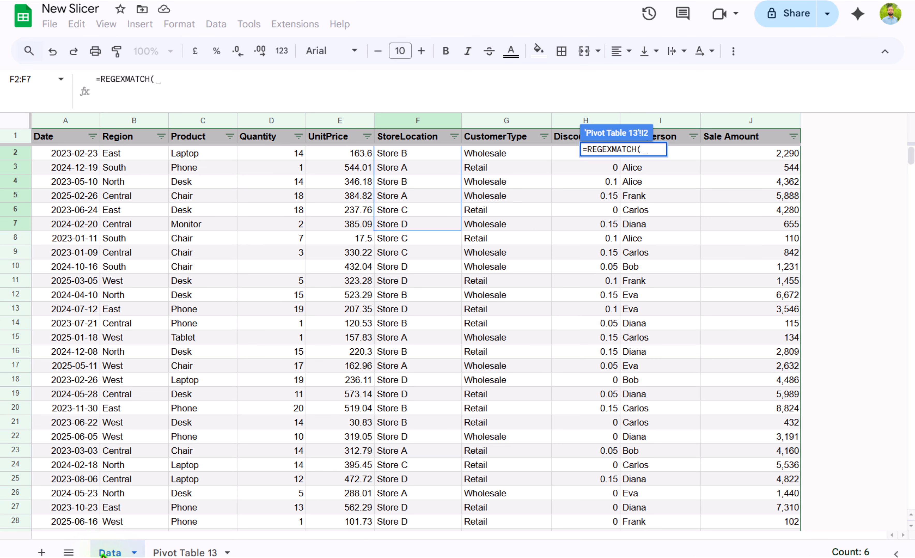
pyautogui.moveTo(137, 154); pyautogui.dragTo(134, 222)
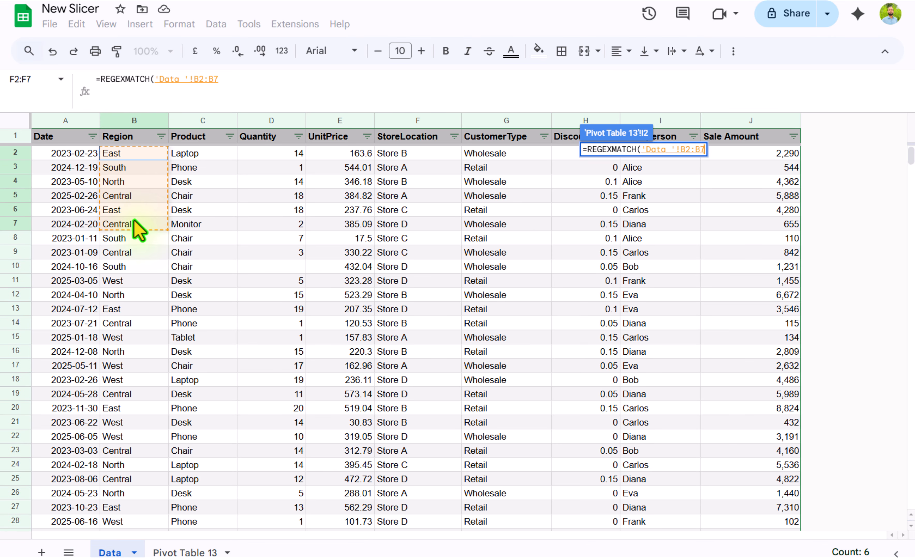
pyautogui.press('BackSpace')
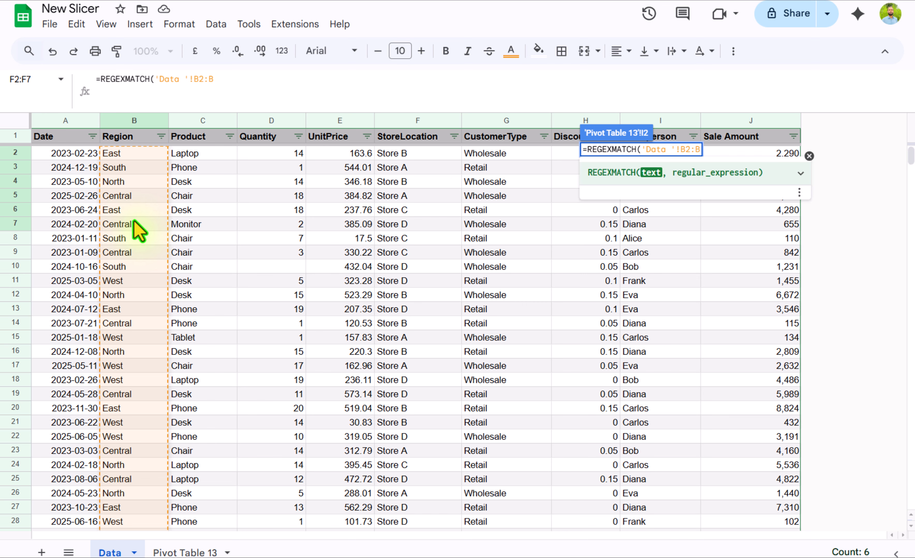
pyautogui.write(',')
pyautogui.click(163, 550)
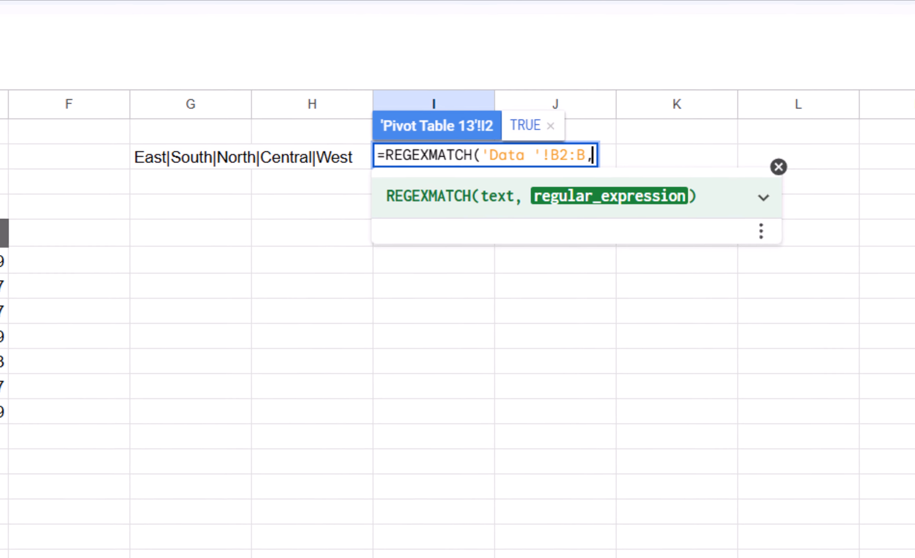
pyautogui.click(193, 155)
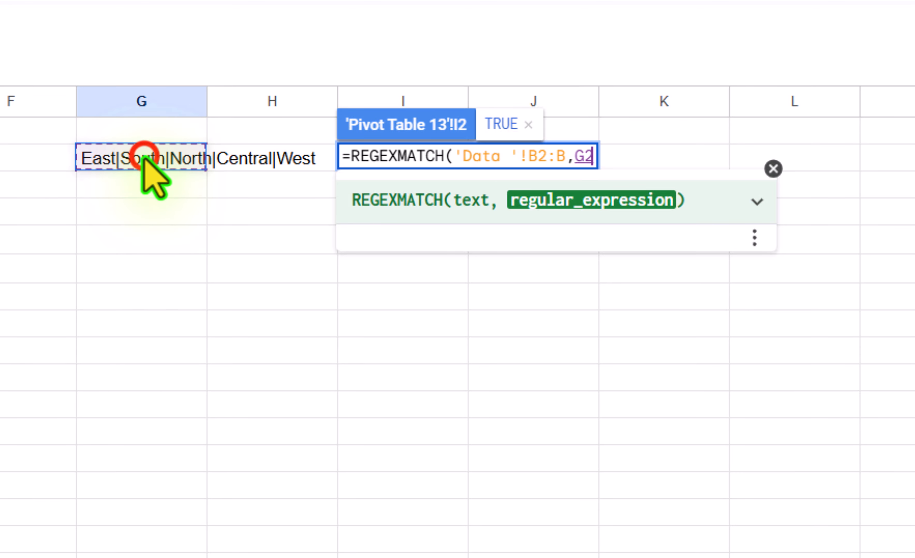
pyautogui.write(')')
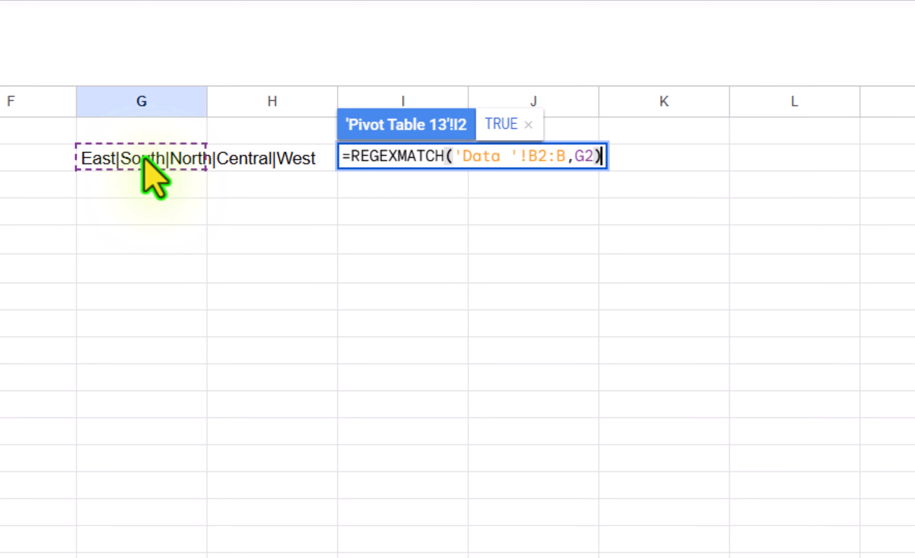
pyautogui.hotkey('ctrl', 'shift', 'Return')
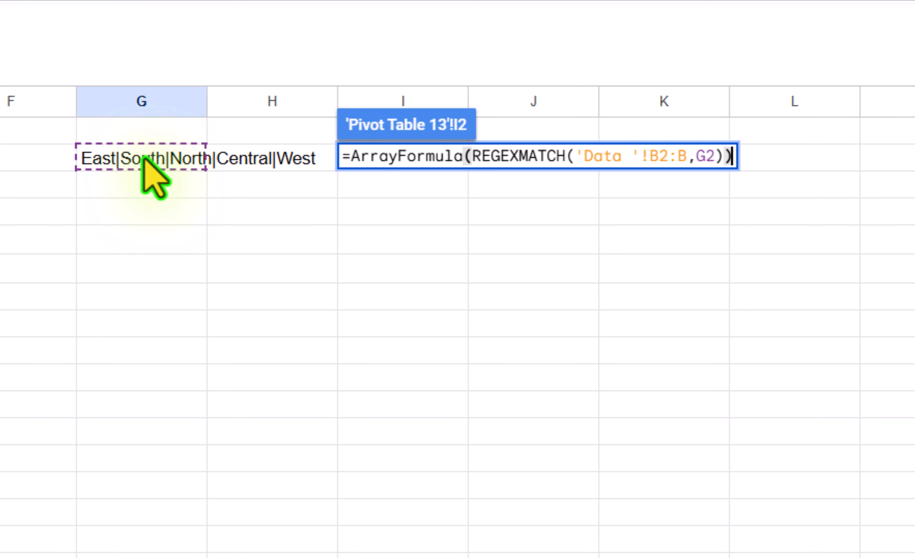
pyautogui.press('Return')
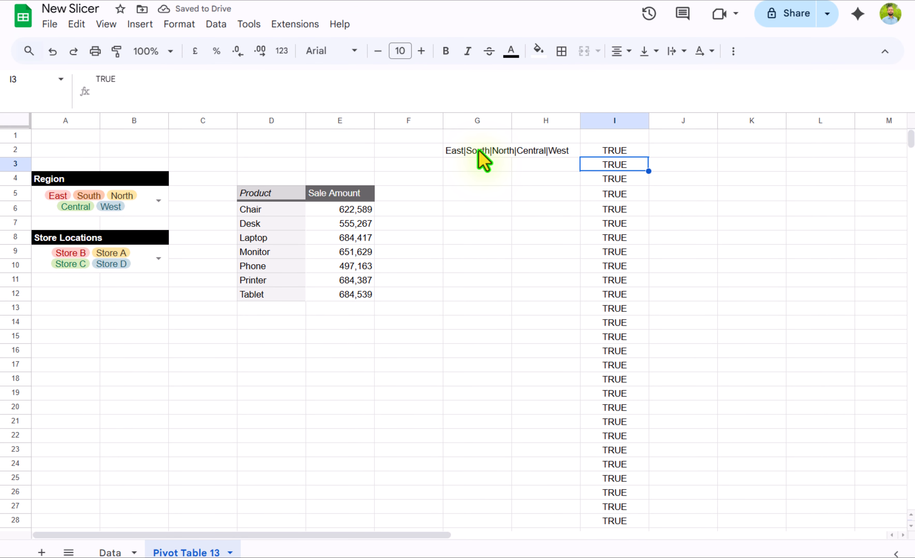
# Step: Deselect East, South, Central and West in the region drop-down, keeping only North selected
pyautogui.click(159, 201)
pyautogui.click(147, 251)
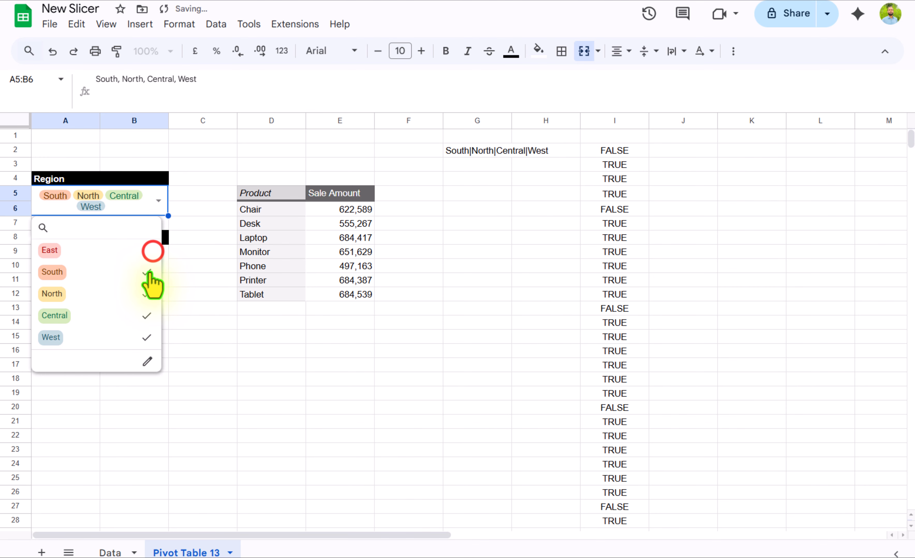
pyautogui.click(146, 272)
pyautogui.click(142, 313)
pyautogui.click(144, 336)
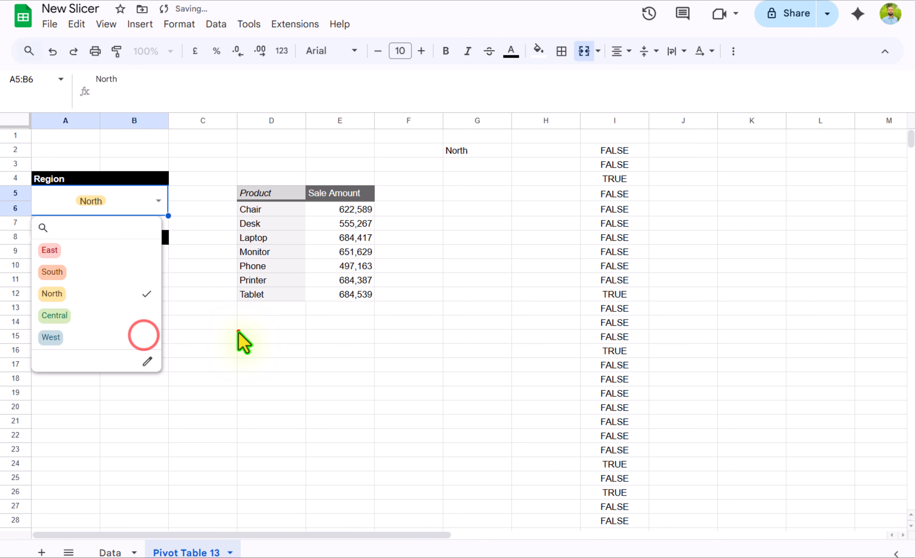
pyautogui.click(238, 331)
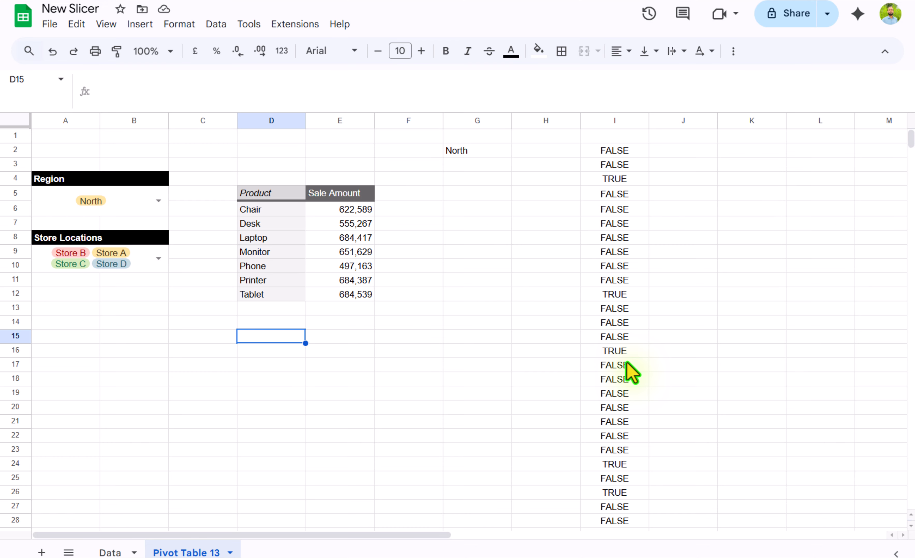
# Step: Copy SUBSTITUTE(A5,", ","|") from the formula in G2 and put it in place of the G2 reference in cell I2's formula
pyautogui.click(464, 150)
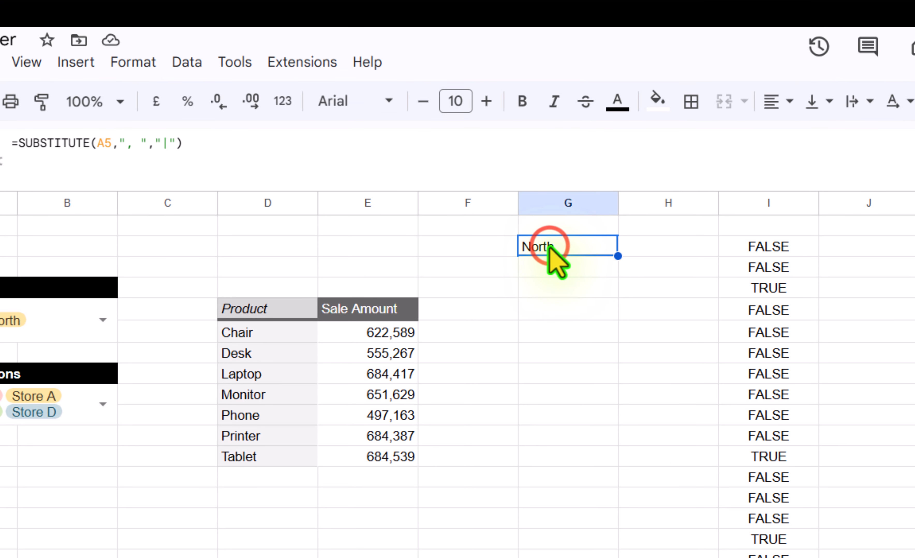
pyautogui.moveTo(209, 143); pyautogui.dragTo(20, 156)
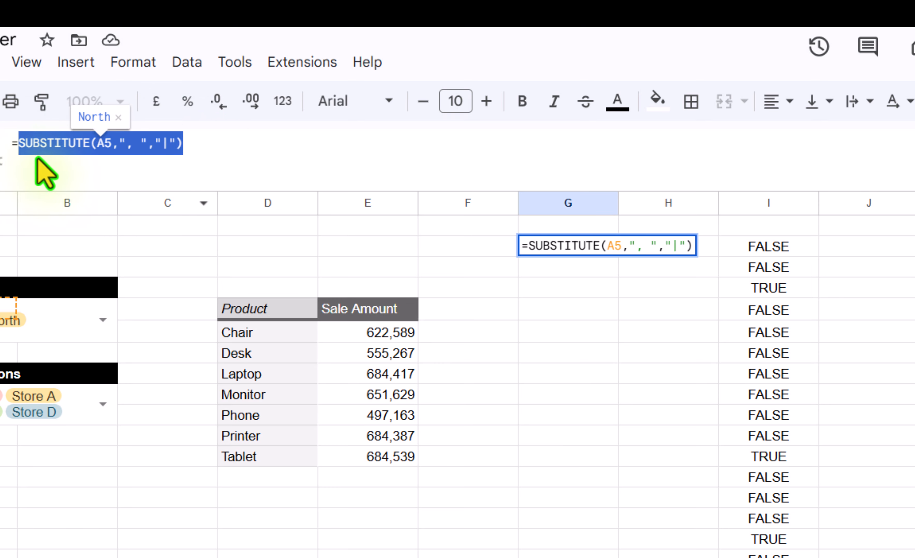
pyautogui.press('Escape')
pyautogui.click(766, 257)
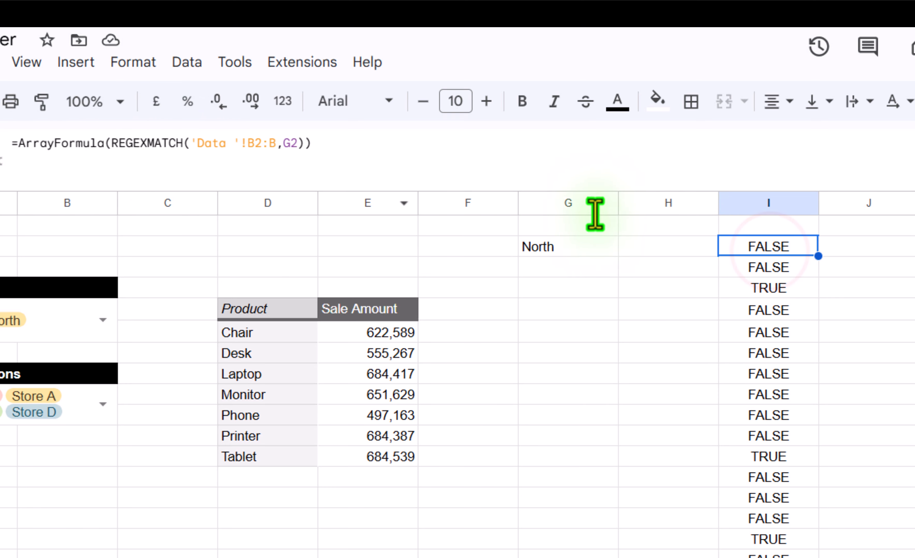
pyautogui.moveTo(296, 144); pyautogui.dragTo(282, 145)
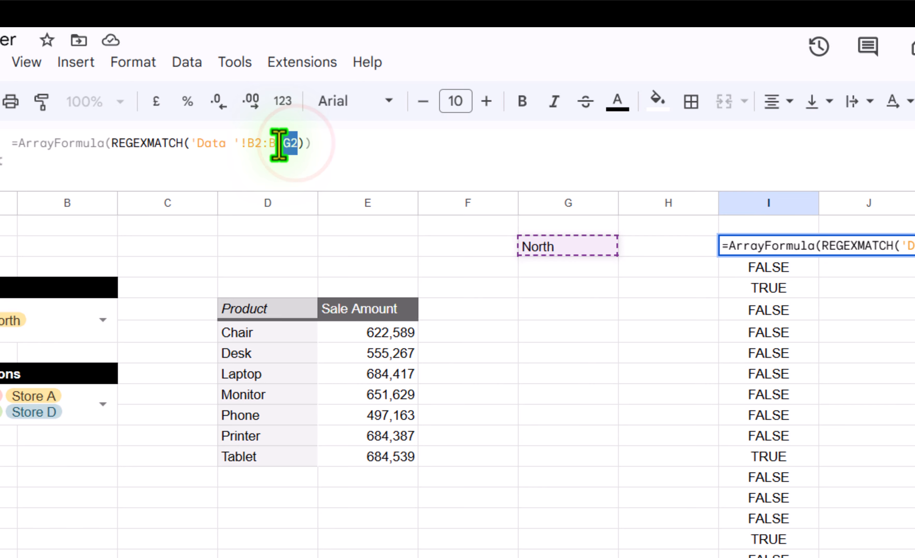
pyautogui.hotkey('ctrl', 'v')
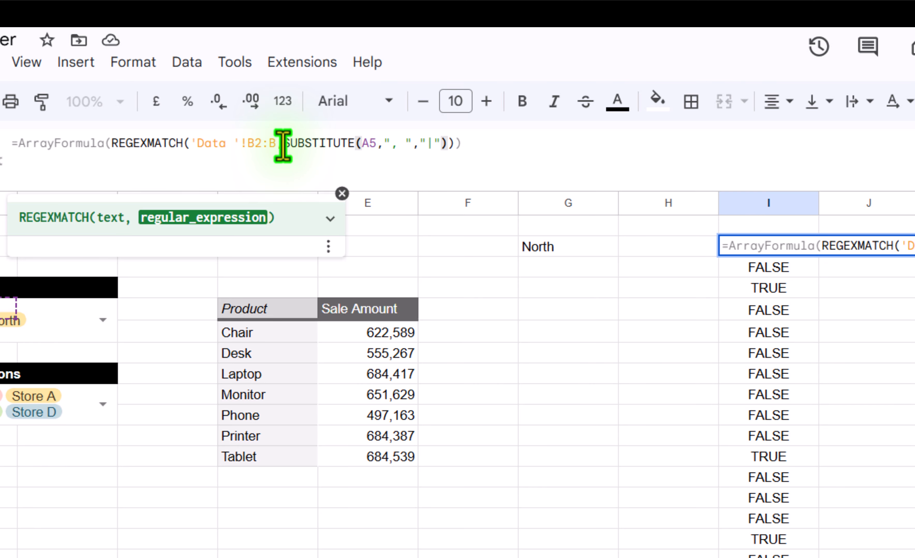
pyautogui.press('Return')
pyautogui.click(736, 248)
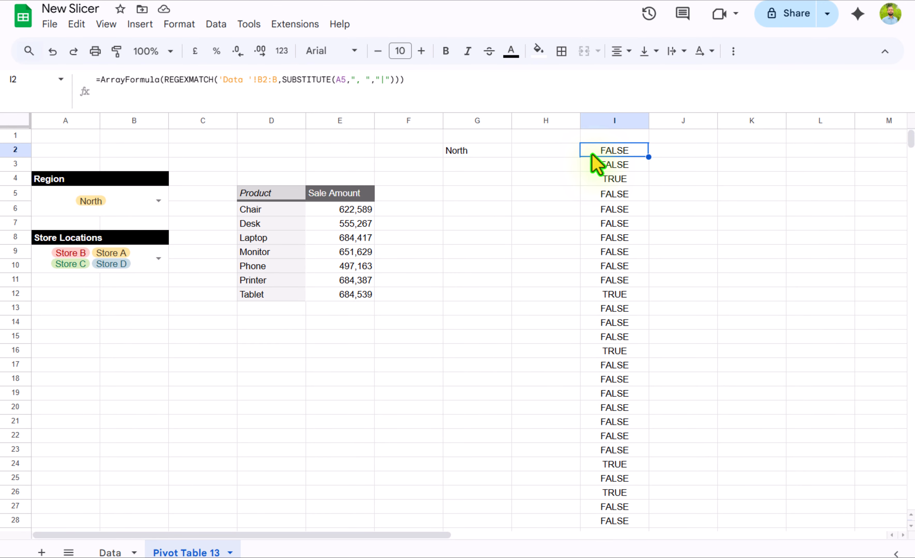
# Step: Copy the header text Region from cell B1 of the Data sheet and replace 'Data '!B2:B with it in cell I2's formula
pyautogui.click(119, 551)
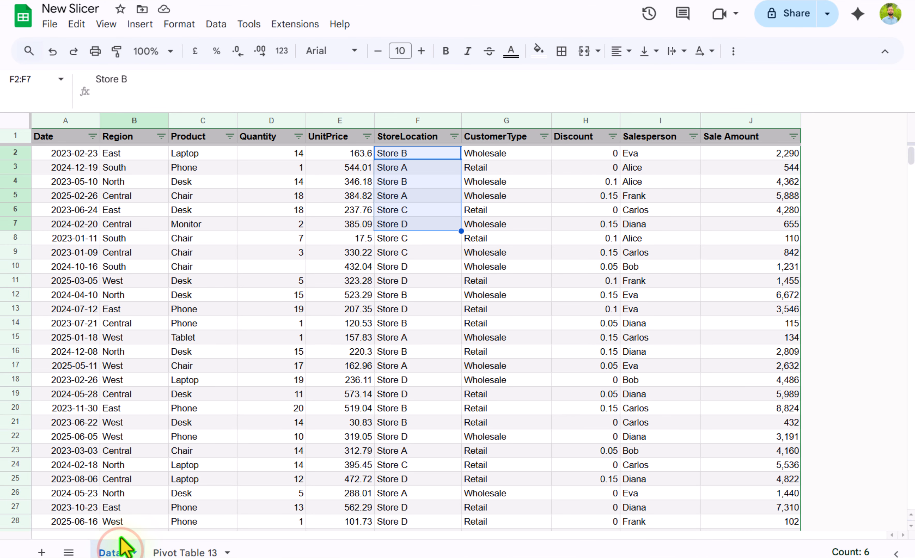
pyautogui.click(131, 138)
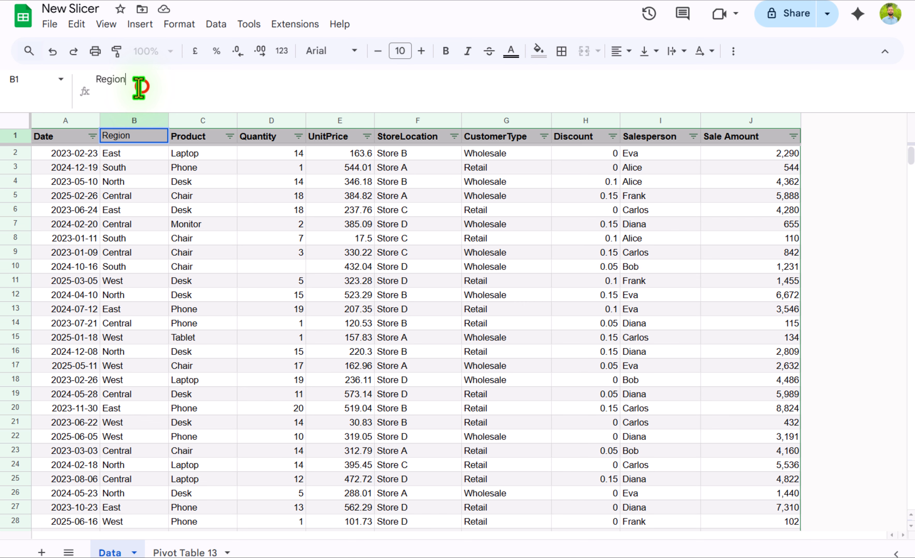
pyautogui.moveTo(141, 88); pyautogui.dragTo(96, 82)
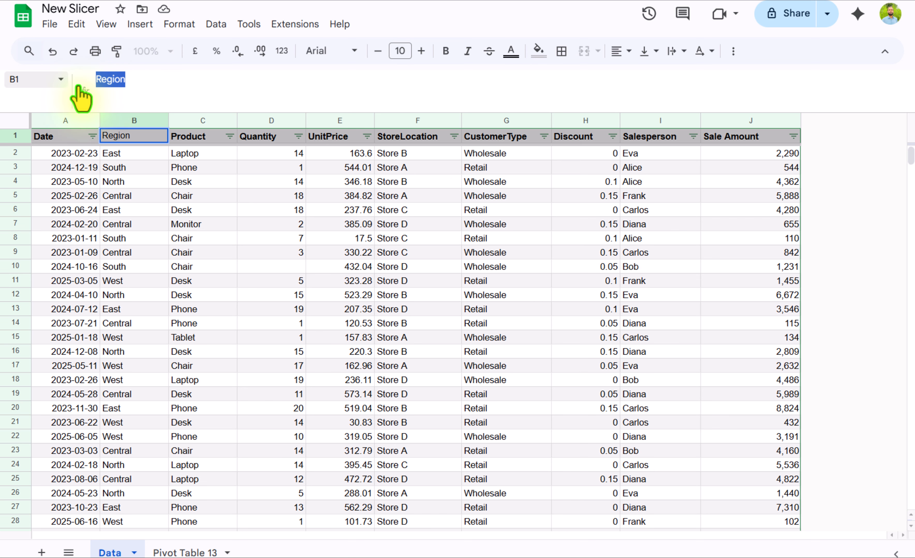
pyautogui.click(186, 552)
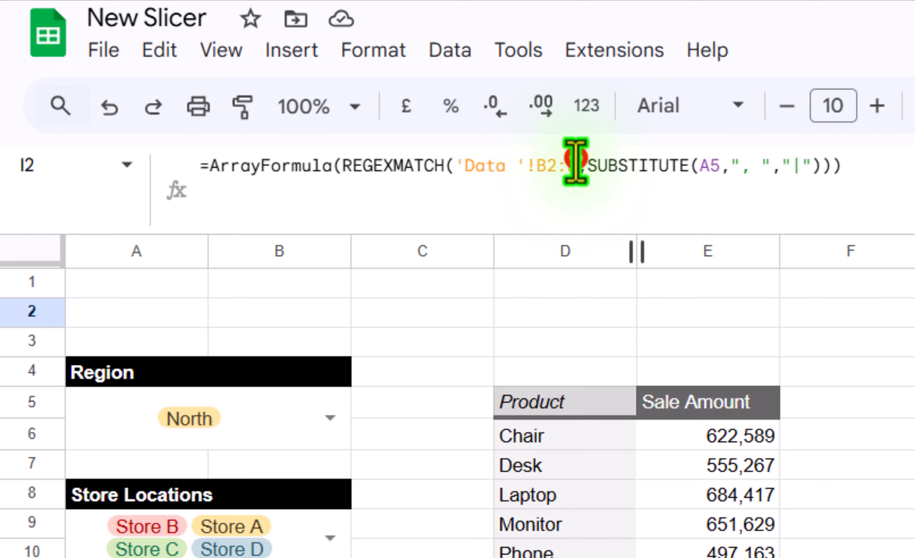
pyautogui.moveTo(577, 165); pyautogui.dragTo(452, 168)
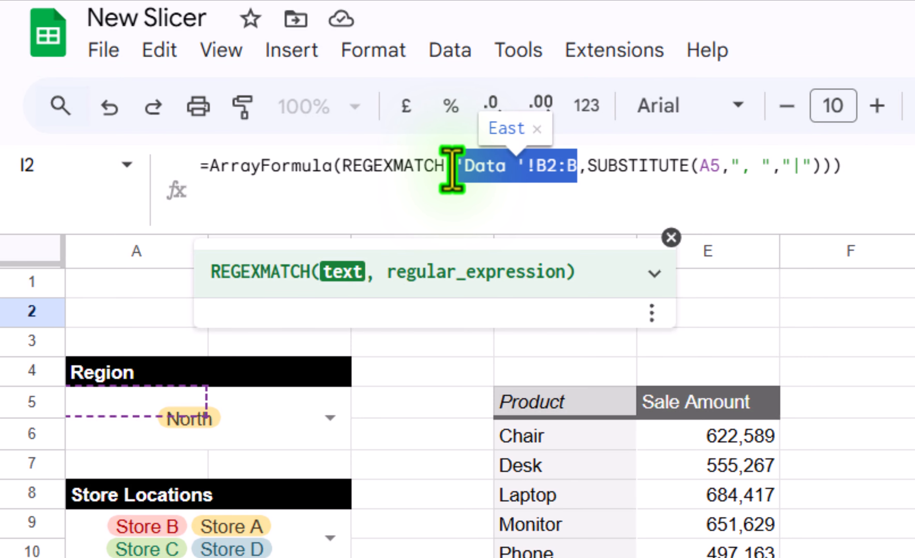
pyautogui.hotkey('ctrl', 'v')
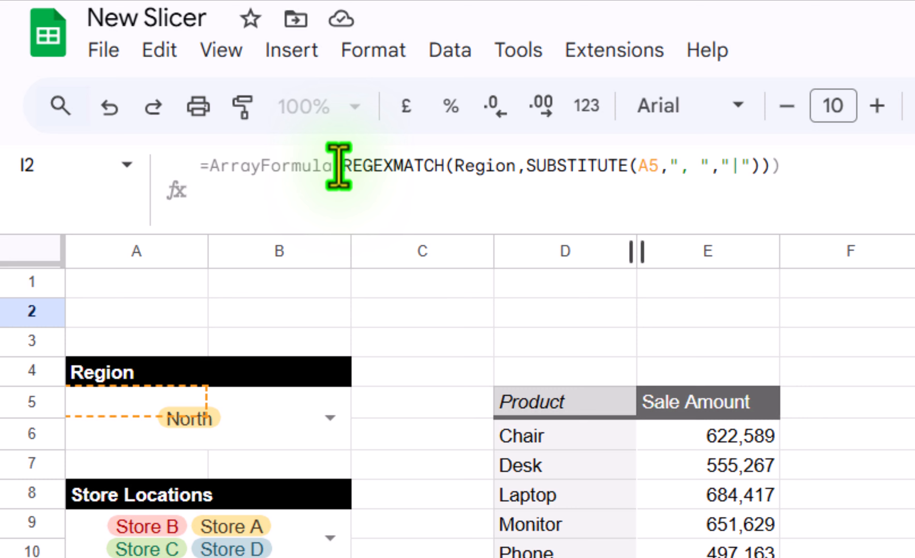
# Step: Remove the ArrayFormula wrapper from cell I2 and copy the resulting formula =REGEXMATCH(Region,SUBSTITUTE(A5,", ","|"))
pyautogui.moveTo(338, 165); pyautogui.dragTo(213, 172)
pyautogui.press('BackSpace')
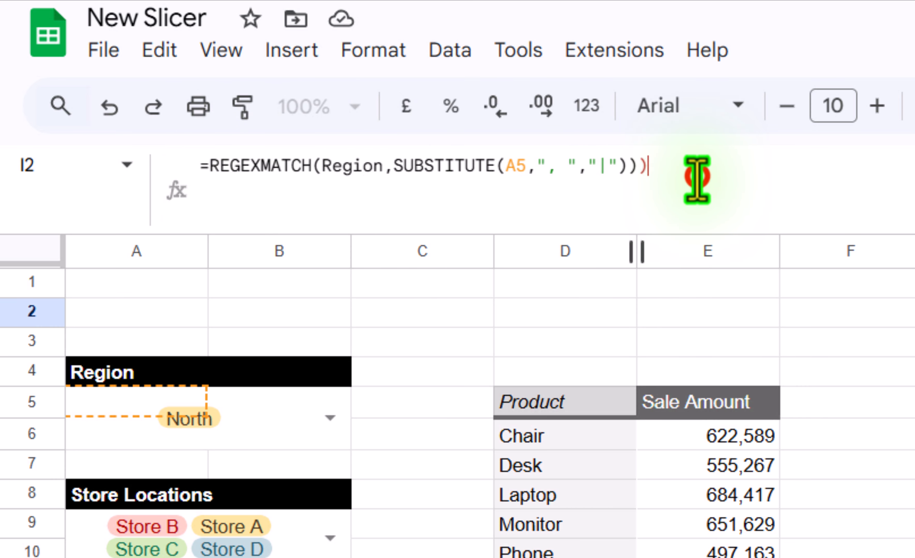
pyautogui.press('BackSpace')
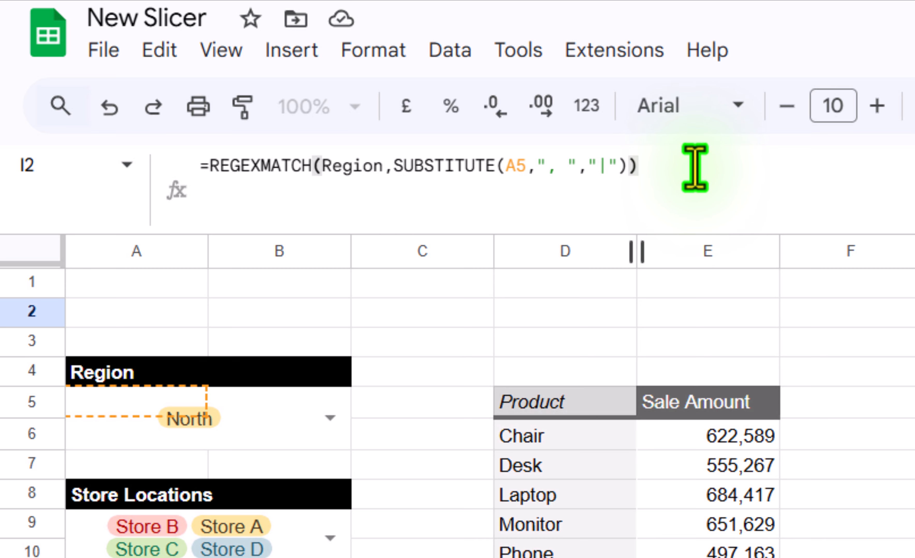
pyautogui.moveTo(755, 161); pyautogui.dragTo(180, 144)
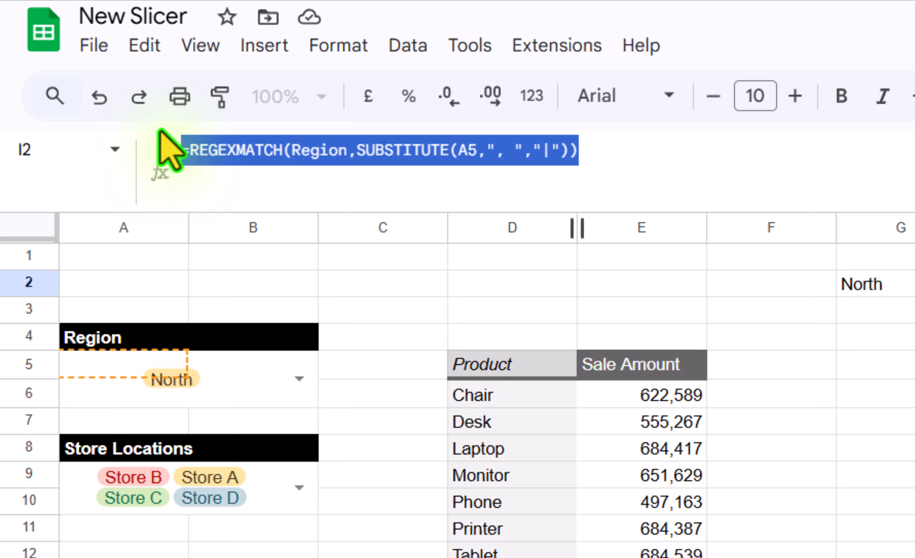
pyautogui.press('Return')
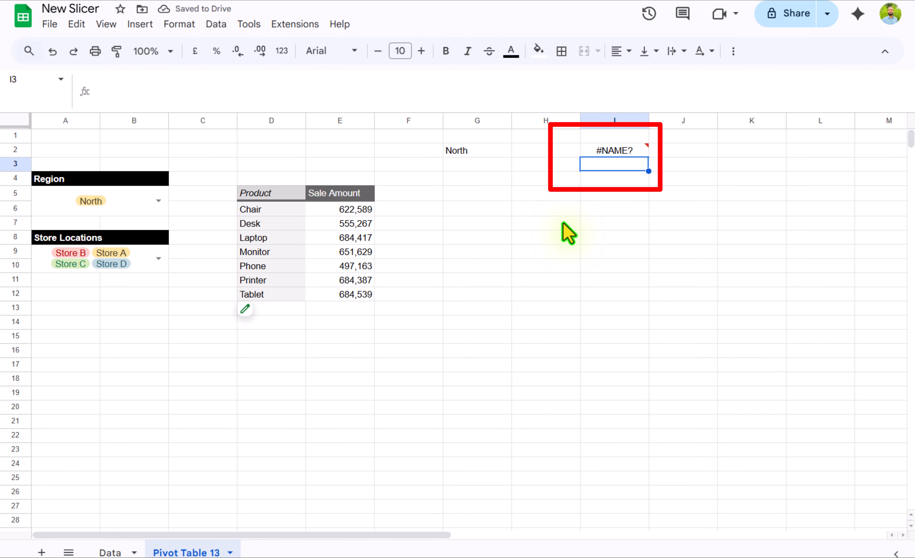
# Step: Open the product sales pivot table for editing and add Region as a filter
pyautogui.click(263, 252)
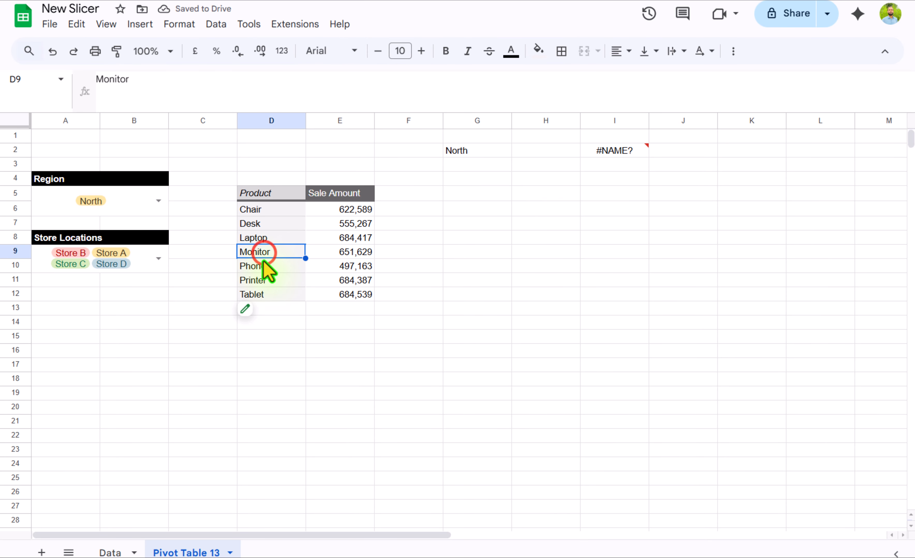
pyautogui.click(258, 312)
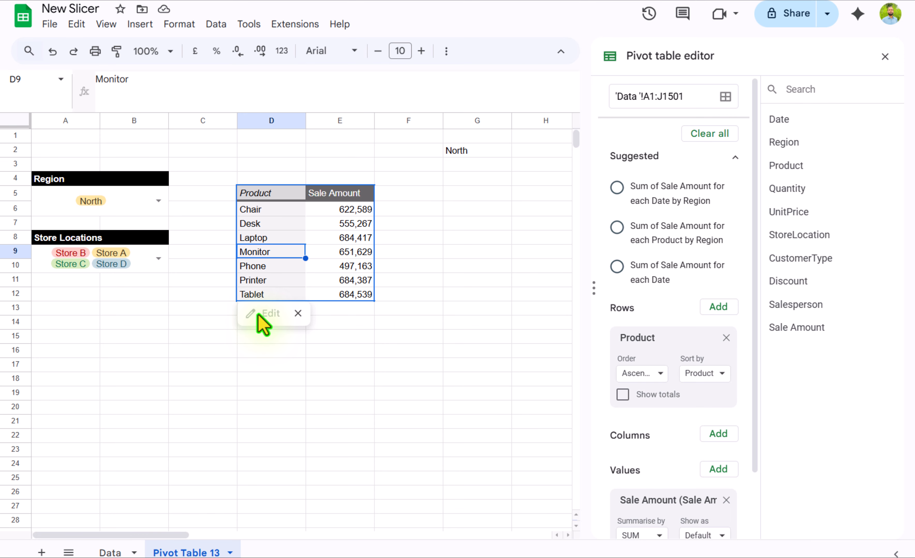
pyautogui.scroll(-3, 682, 462)
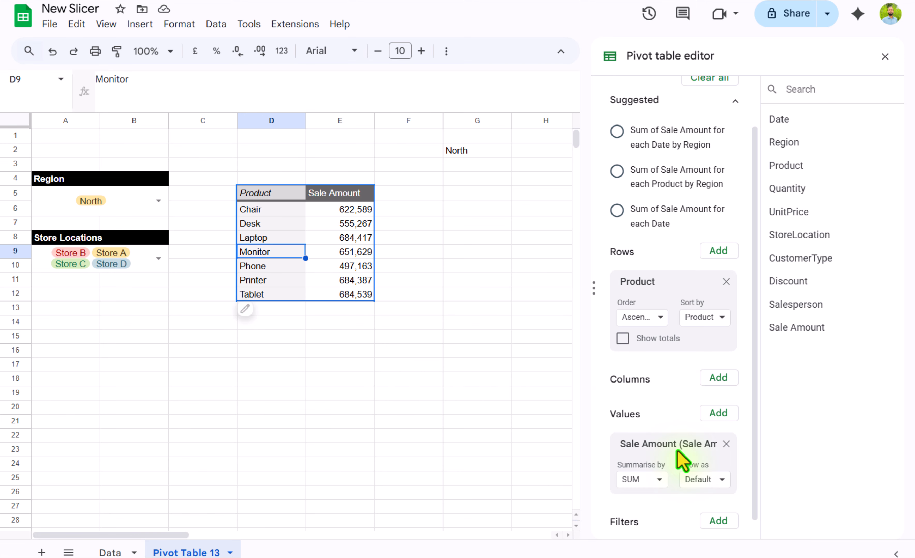
pyautogui.click(717, 503)
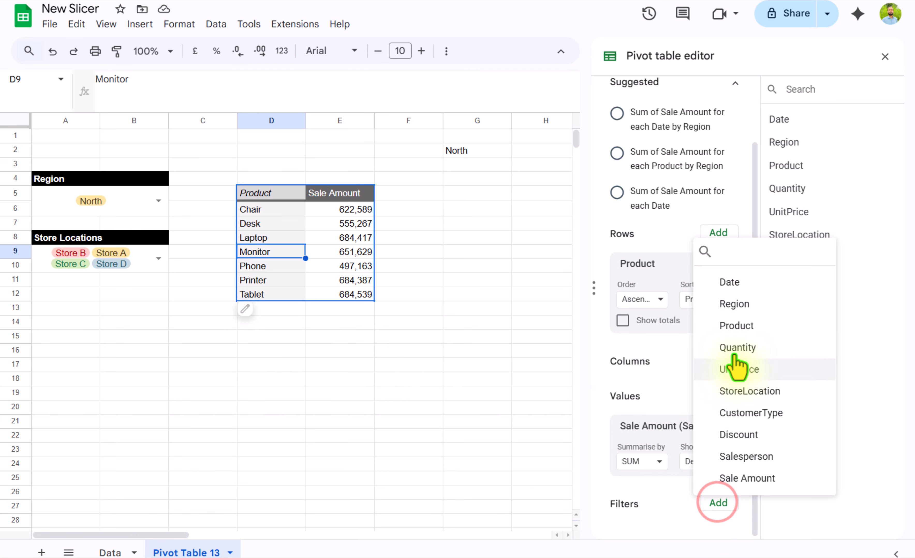
pyautogui.click(737, 305)
pyautogui.scroll(-1, 689, 501)
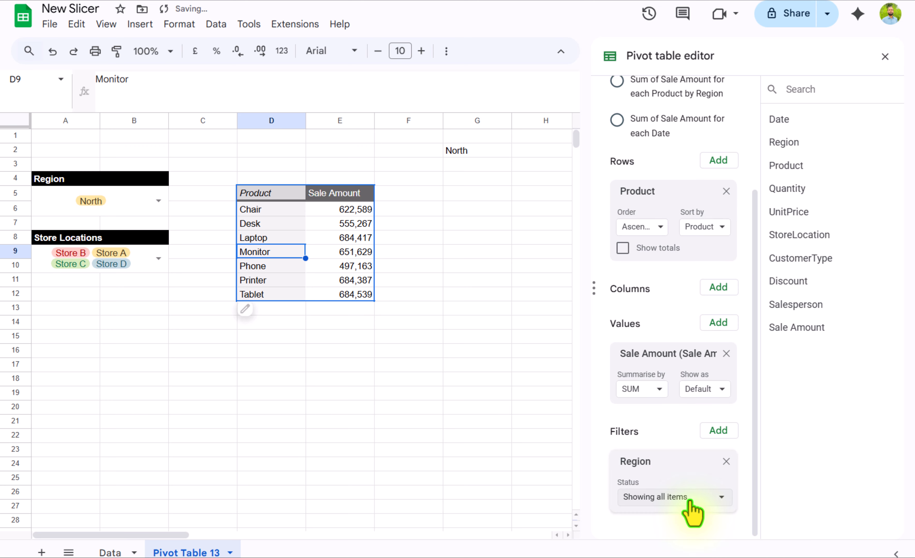
# Step: Set the Region filter's condition to the custom formula =REGEXMATCH(Region,SUBSTITUTE(A5,", ","|")) and apply it
pyautogui.click(690, 497)
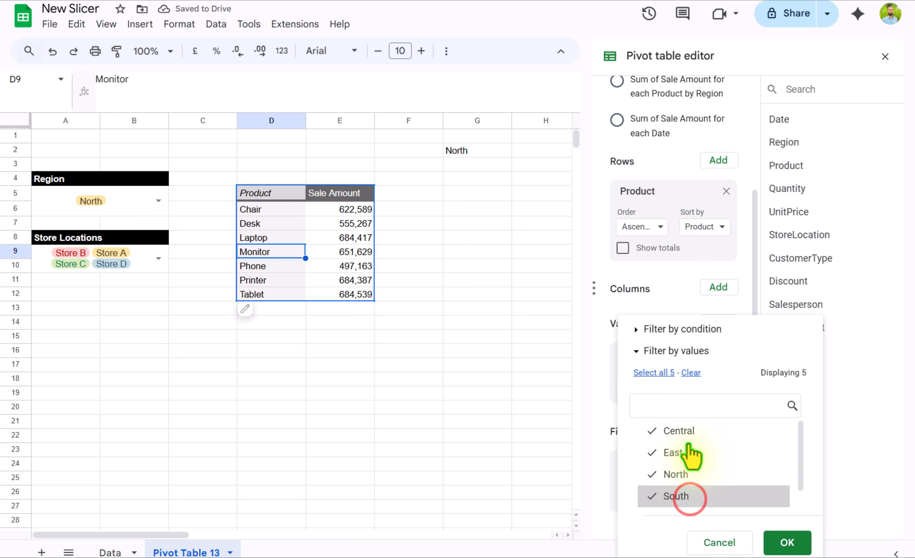
pyautogui.click(690, 329)
pyautogui.click(686, 330)
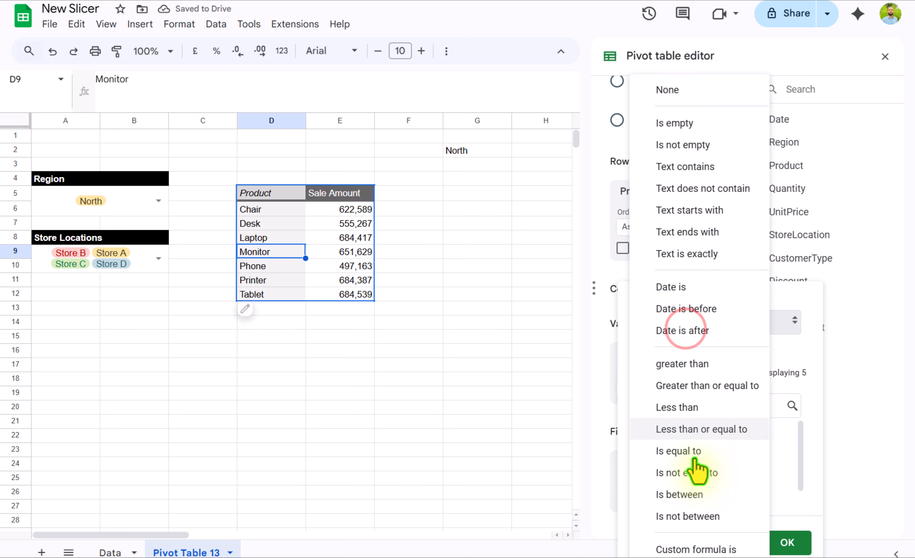
pyautogui.click(701, 547)
pyautogui.click(690, 317)
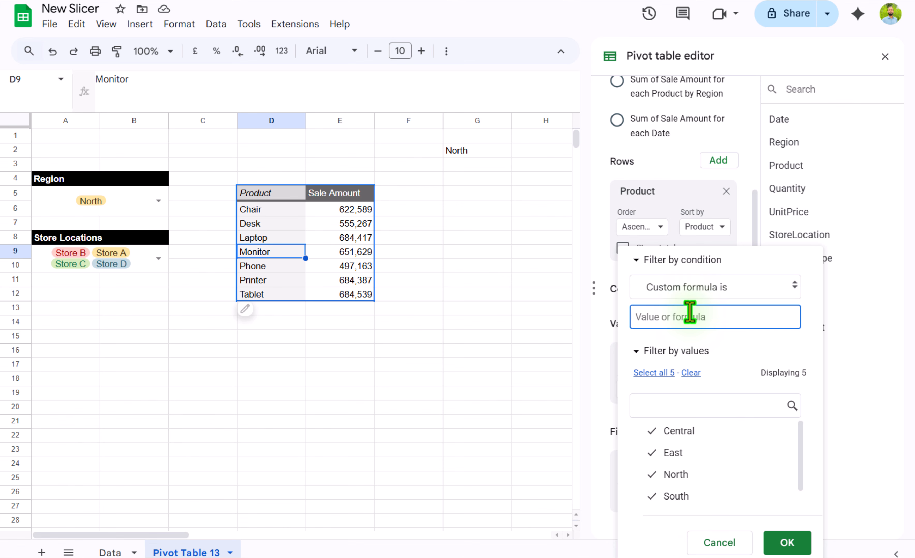
pyautogui.hotkey('ctrl', 'v')
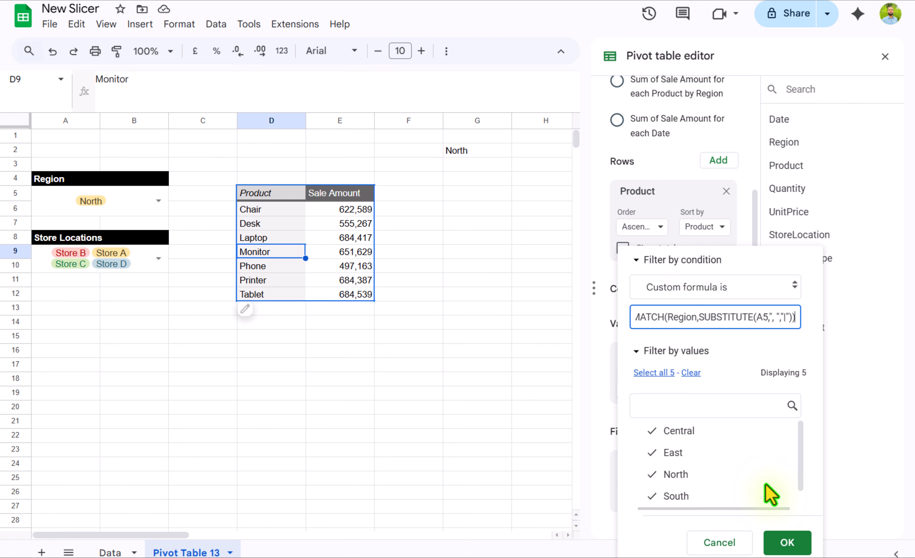
pyautogui.click(791, 541)
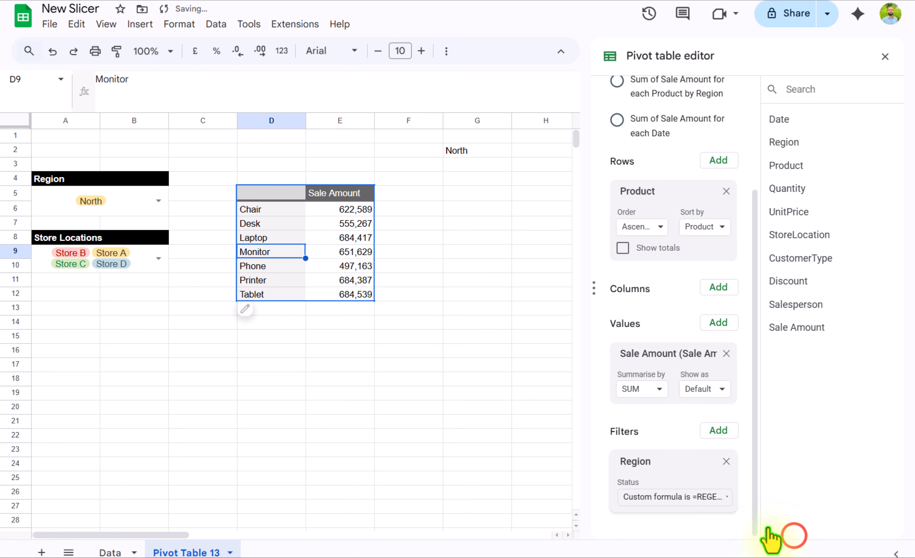
pyautogui.click(346, 378)
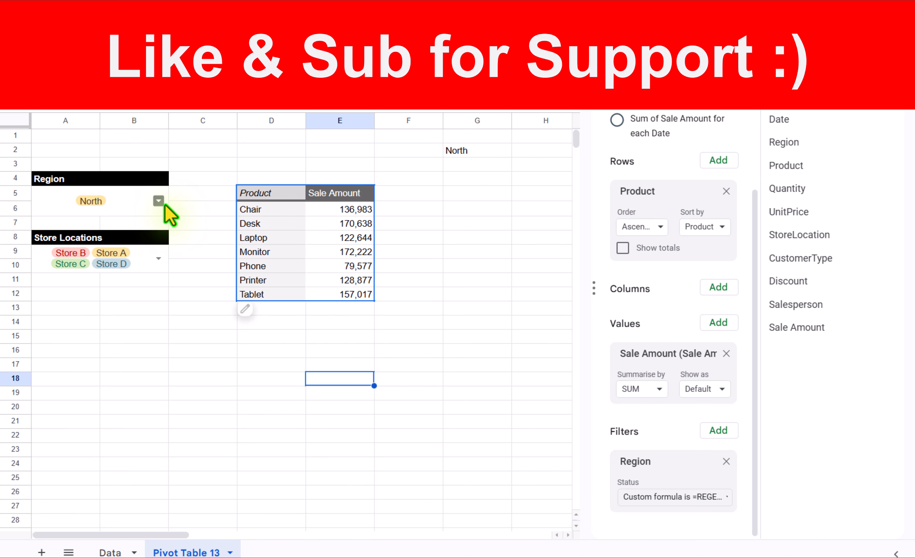
# Step: Add East and South to the selected regions in the Region drop-down and close the list
pyautogui.click(158, 200)
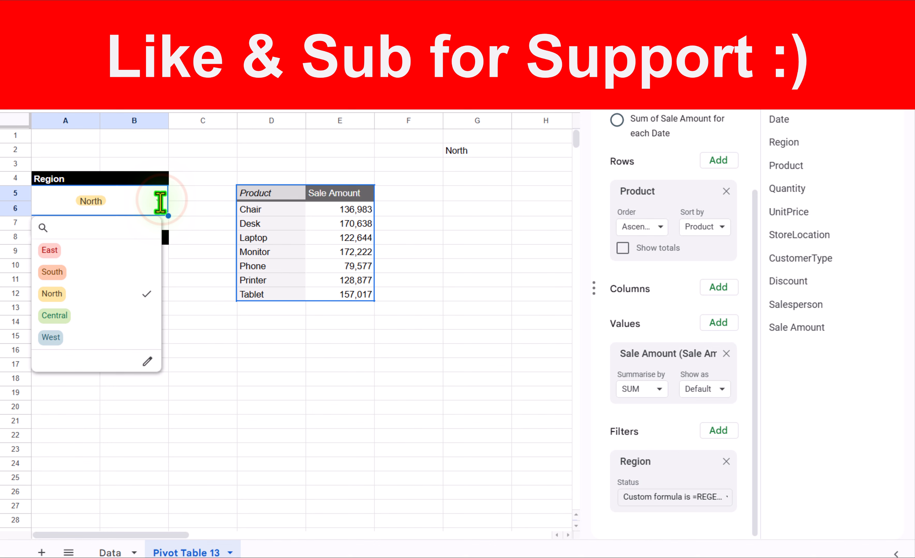
pyautogui.click(111, 250)
pyautogui.click(111, 271)
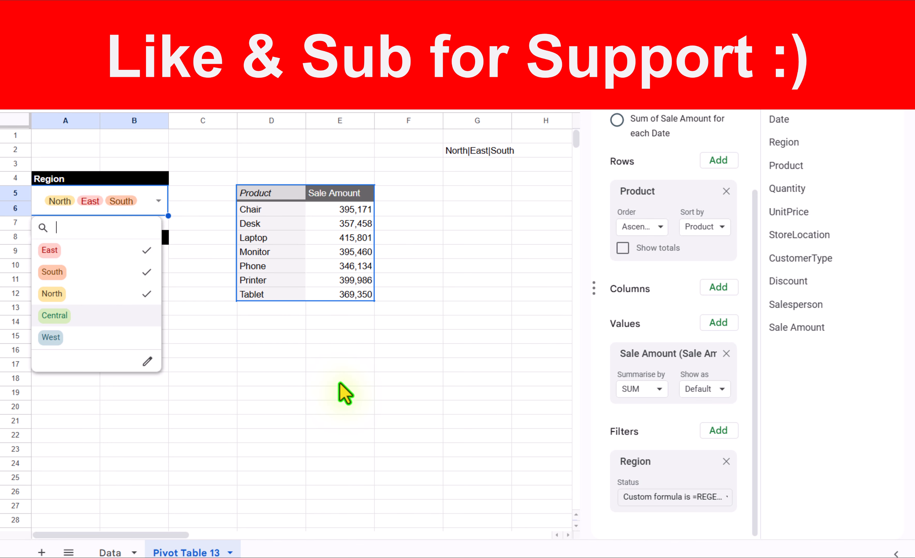
pyautogui.click(319, 363)
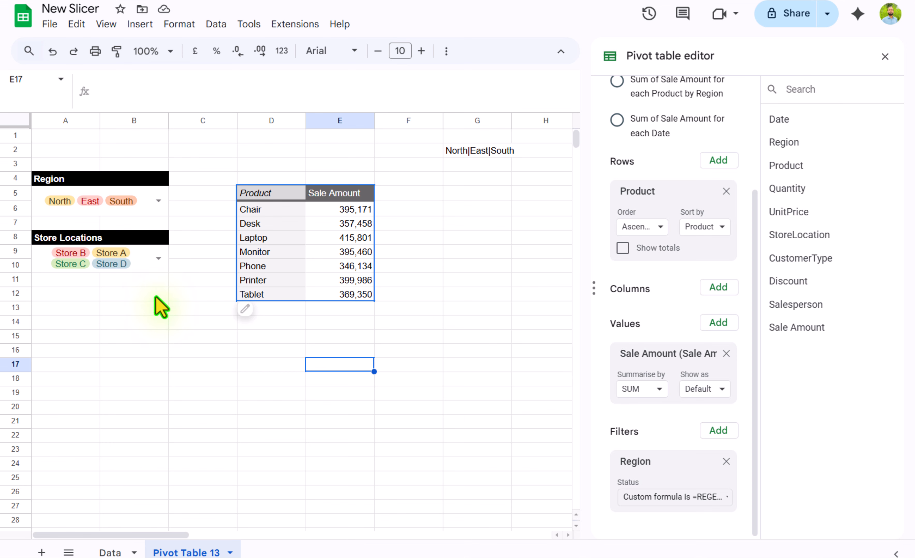
# Step: Copy the header text StoreLocation from cell F1 of the Data sheet and replace Region with it in cell I2's formula
pyautogui.moveTo(170, 533); pyautogui.dragTo(227, 533)
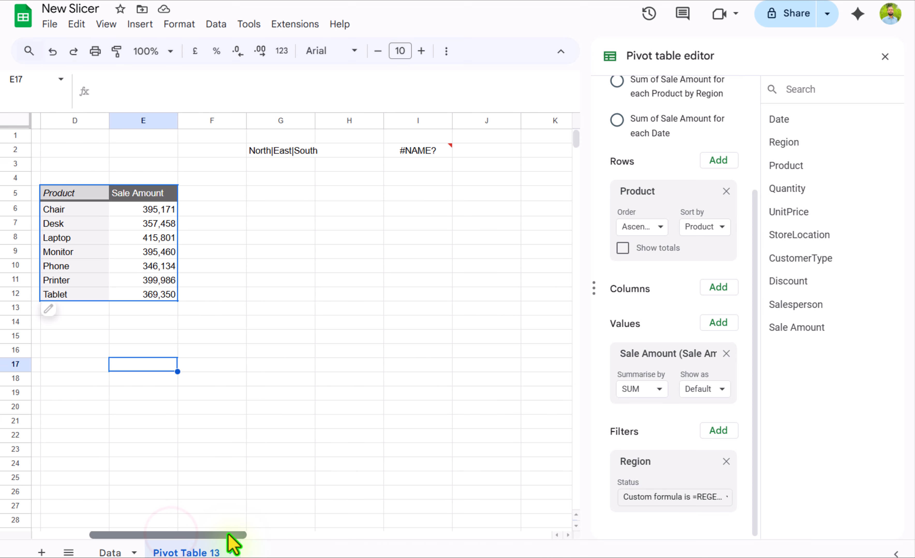
pyautogui.click(424, 150)
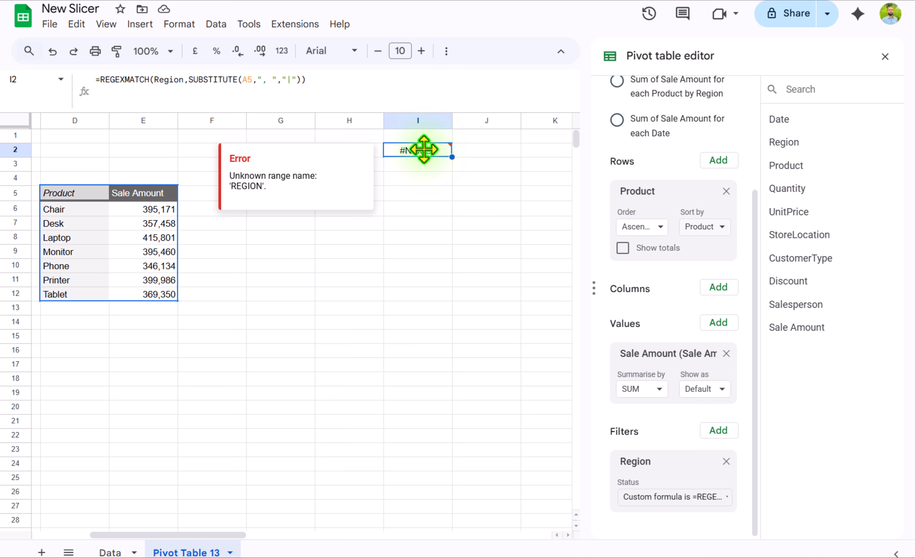
pyautogui.click(423, 150)
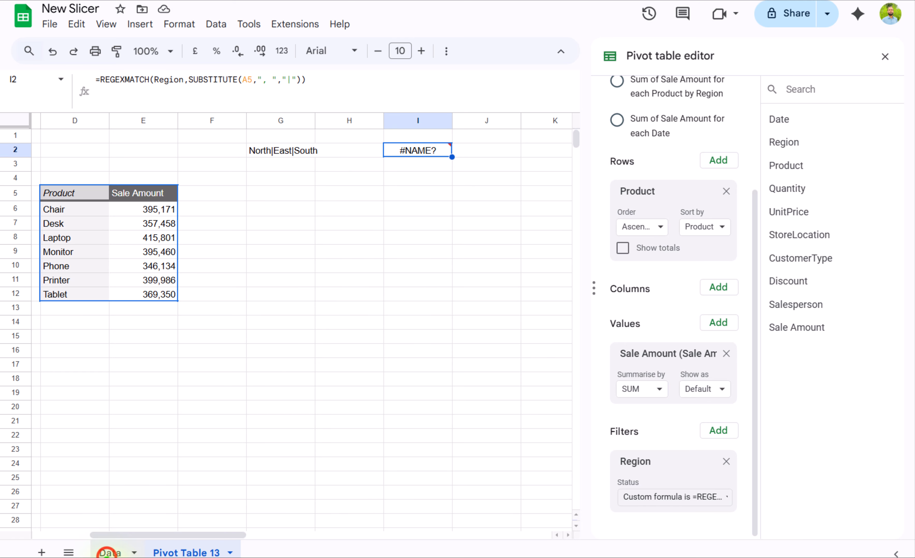
pyautogui.click(107, 552)
pyautogui.click(418, 136)
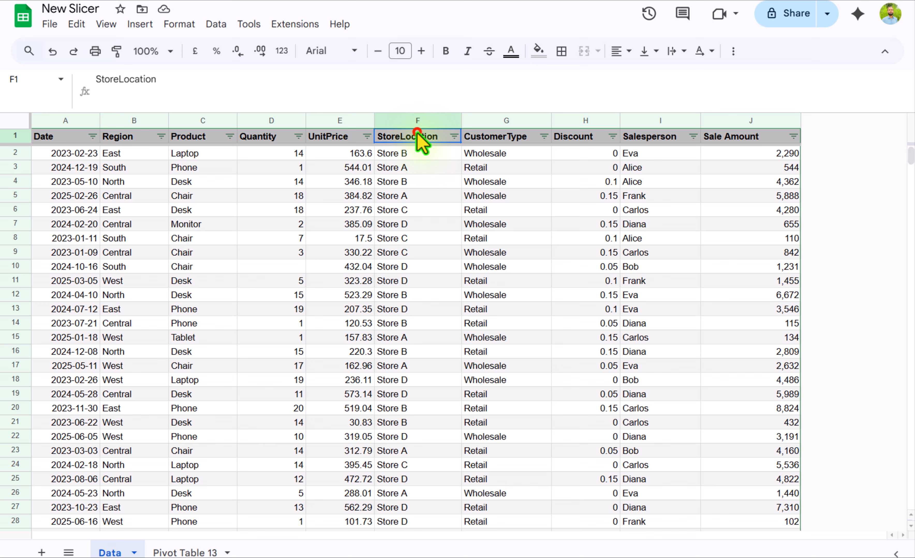
pyautogui.doubleClick(208, 83)
pyautogui.hotkey('ctrl', 'c')
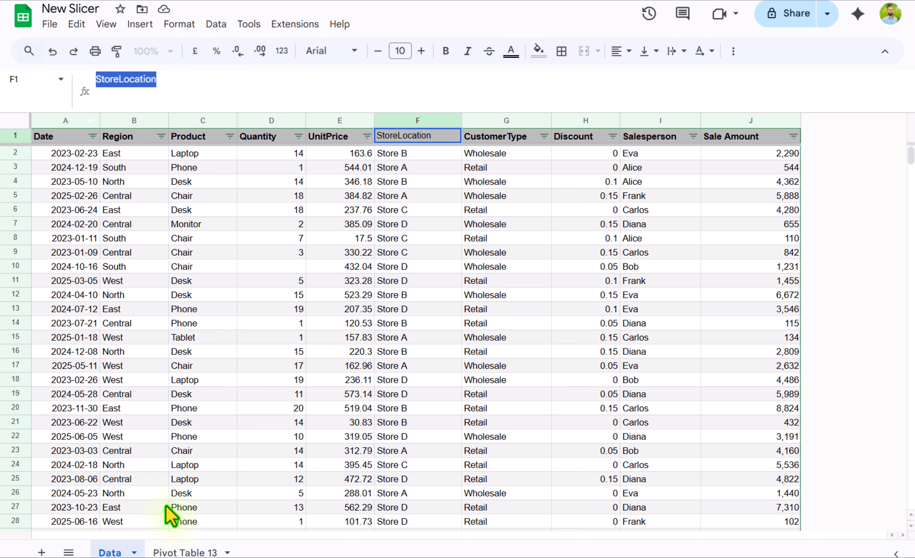
pyautogui.press('Escape')
pyautogui.click(185, 551)
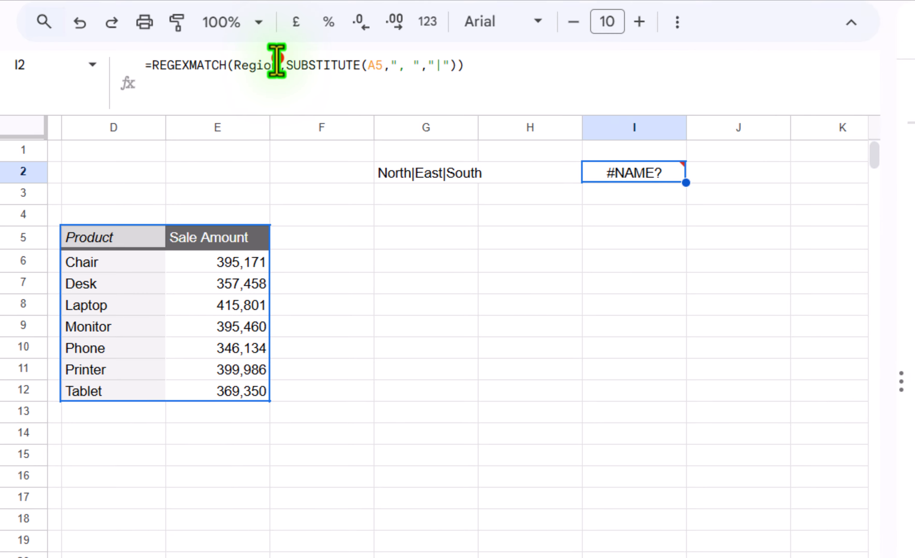
pyautogui.doubleClick(277, 62)
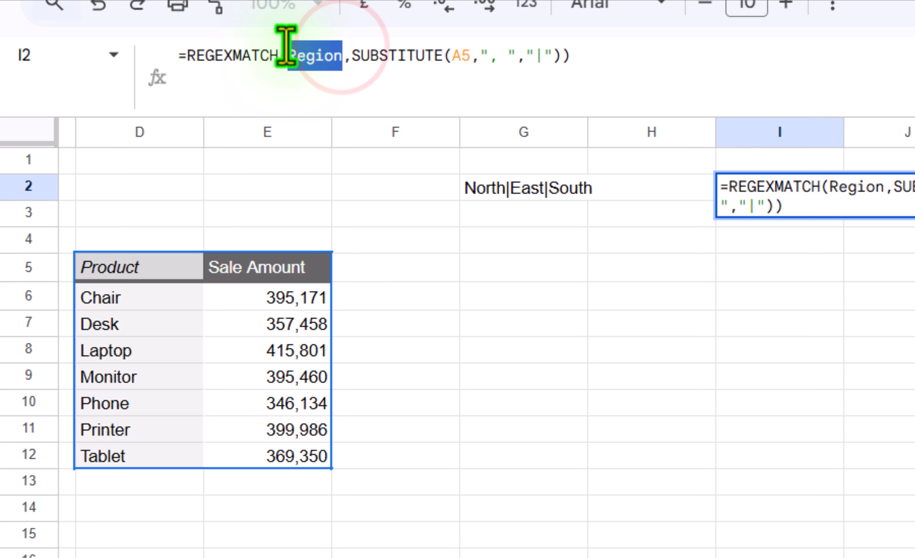
pyautogui.hotkey('ctrl', 'v')
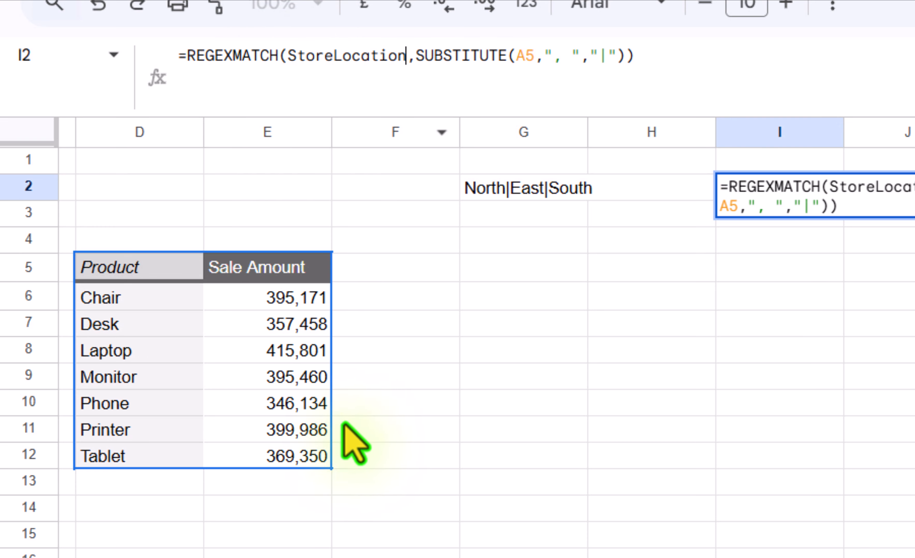
# Step: Change the SUBSTITUTE reference in cell I2 to A9 and copy the whole formula =REGEXMATCH(StoreLocation,SUBSTITUTE(A9,", ","|"))
pyautogui.hscroll(-3, 486, 338)
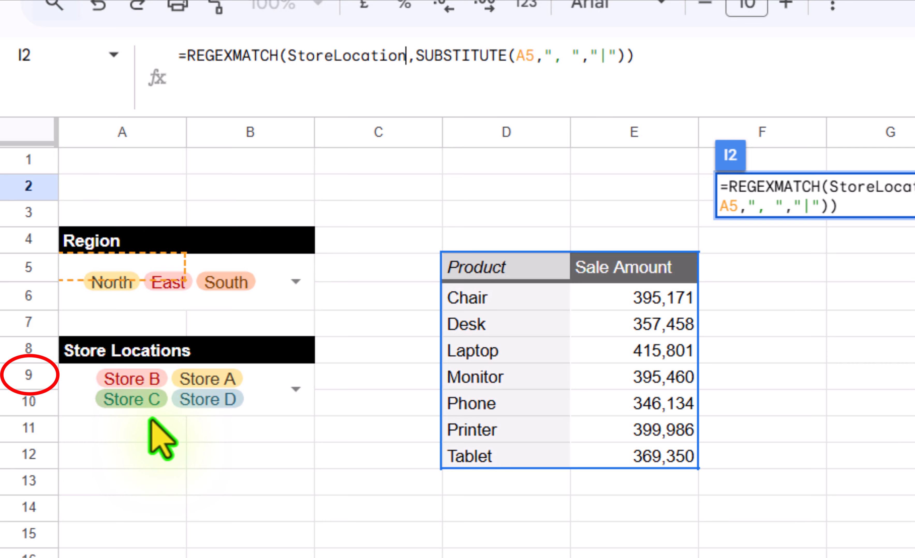
pyautogui.click(533, 56)
pyautogui.press('BackSpace')
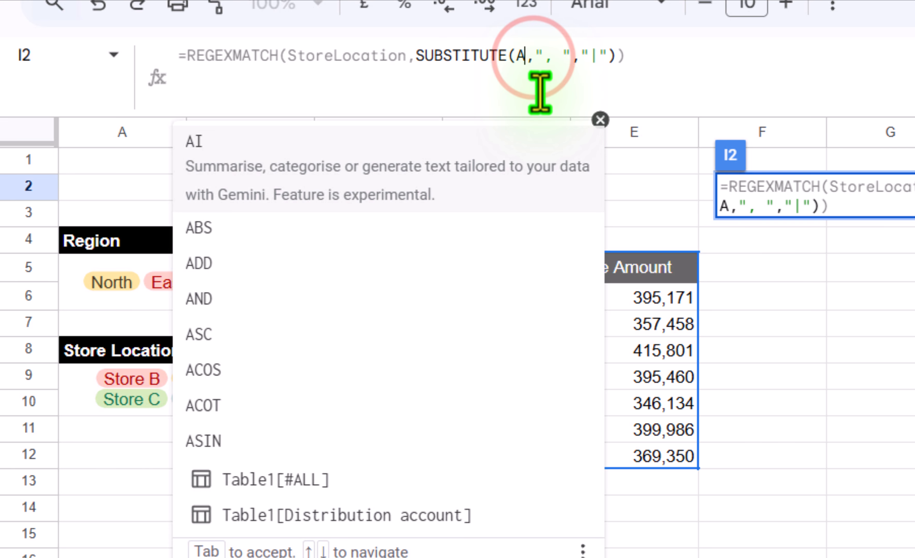
pyautogui.click(270, 377)
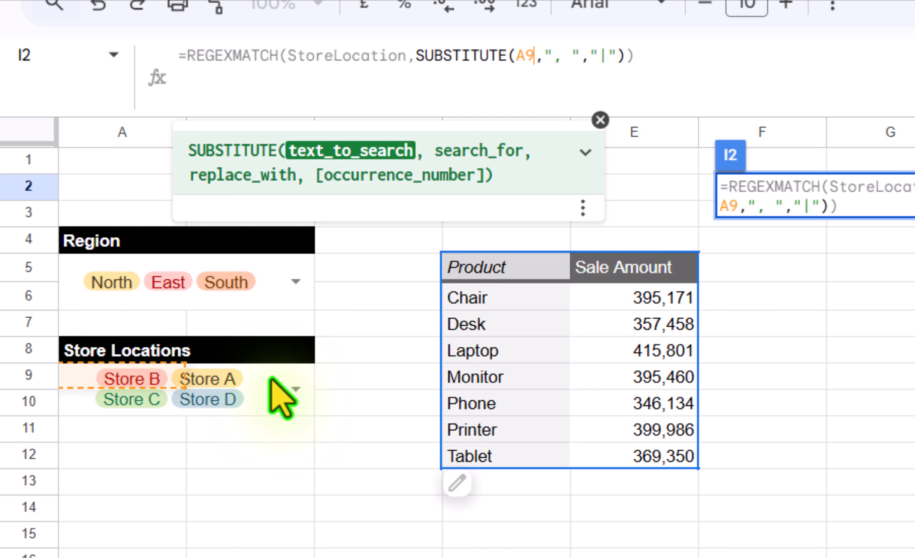
pyautogui.click(707, 62)
pyautogui.moveTo(509, 61); pyautogui.dragTo(173, 71)
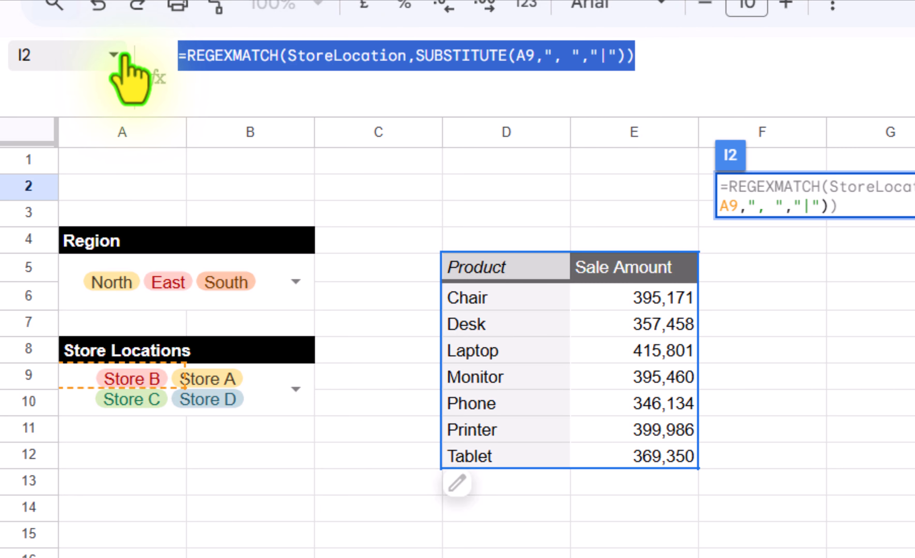
# Step: Return to the product sales pivot table and add StoreLocation as a second filter
pyautogui.click(555, 377)
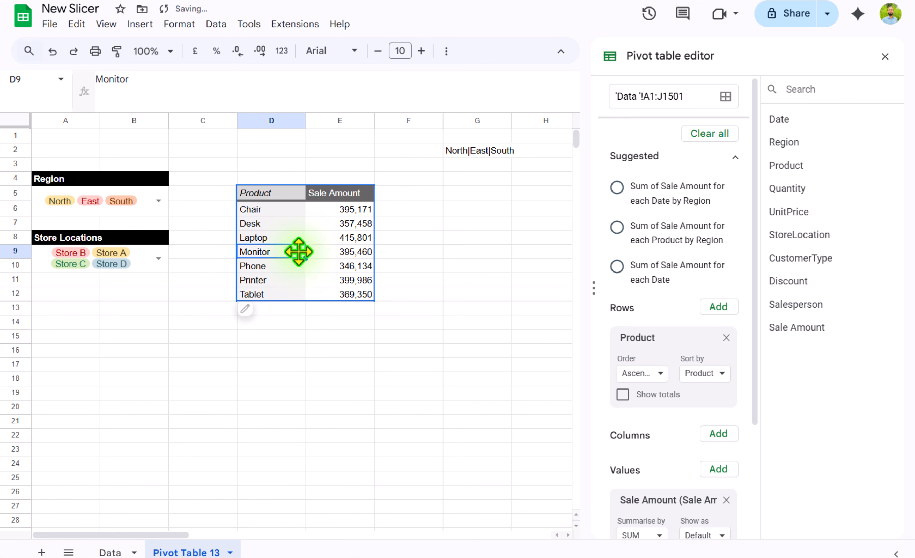
pyautogui.click(713, 428)
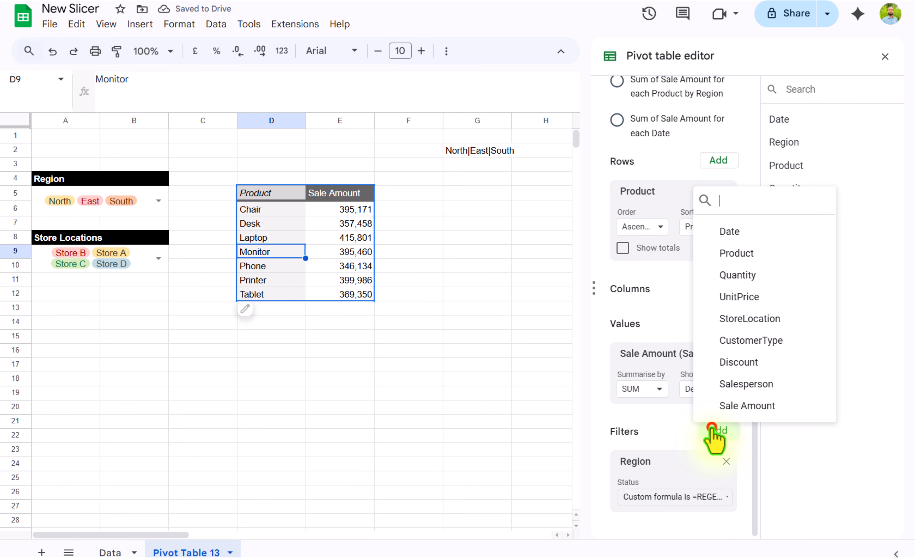
pyautogui.click(749, 319)
# Step: Set the StoreLocation filter's condition to the custom formula =REGEXMATCH(StoreLocation,SUBSTITUTE(A9,", ","|")) and apply it
pyautogui.click(649, 526)
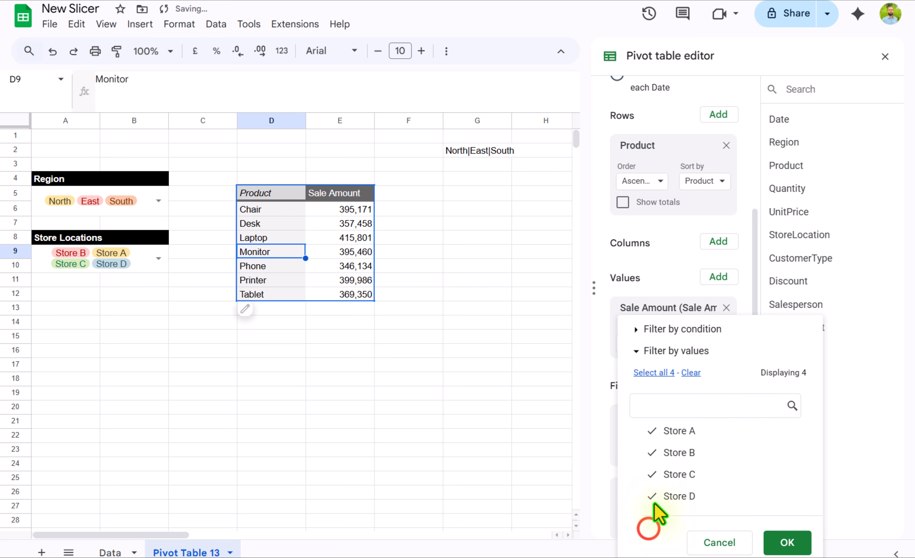
pyautogui.click(693, 327)
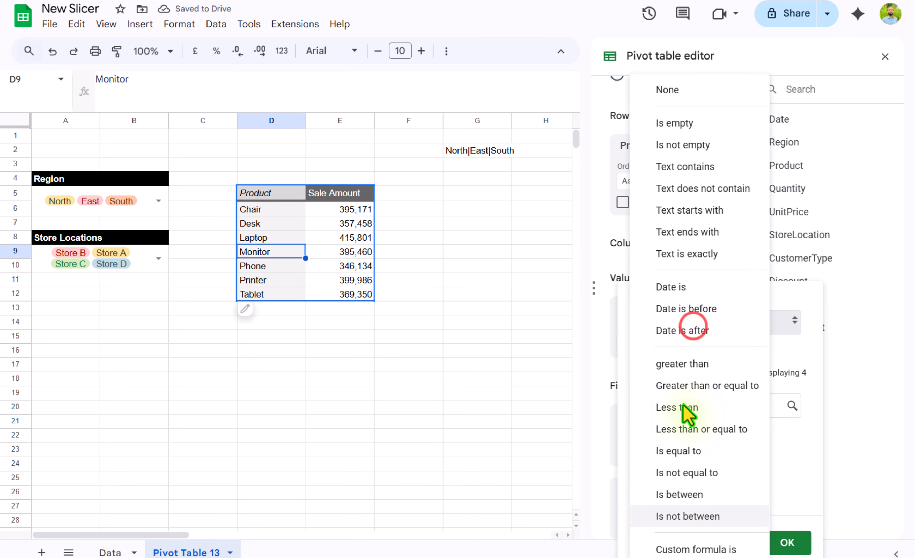
pyautogui.click(664, 548)
pyautogui.click(713, 317)
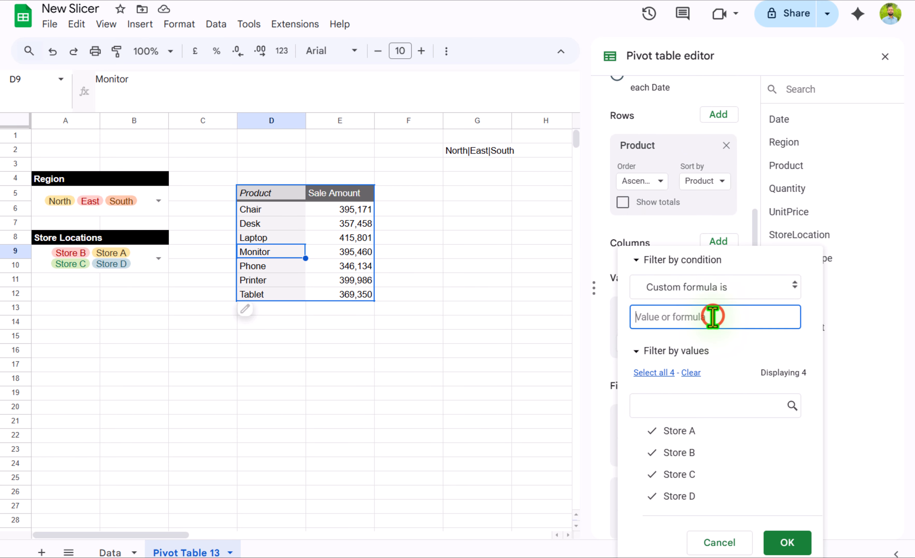
pyautogui.hotkey('ctrl', 'v')
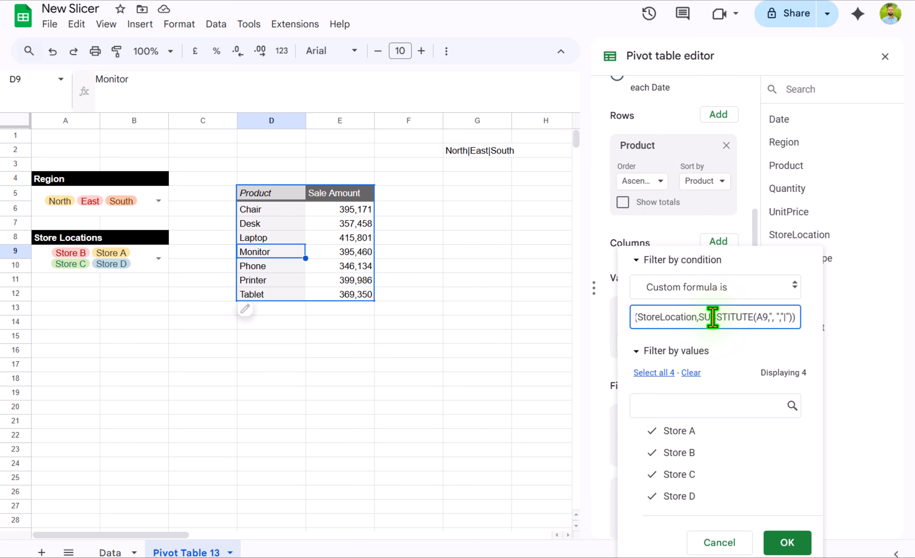
pyautogui.click(787, 542)
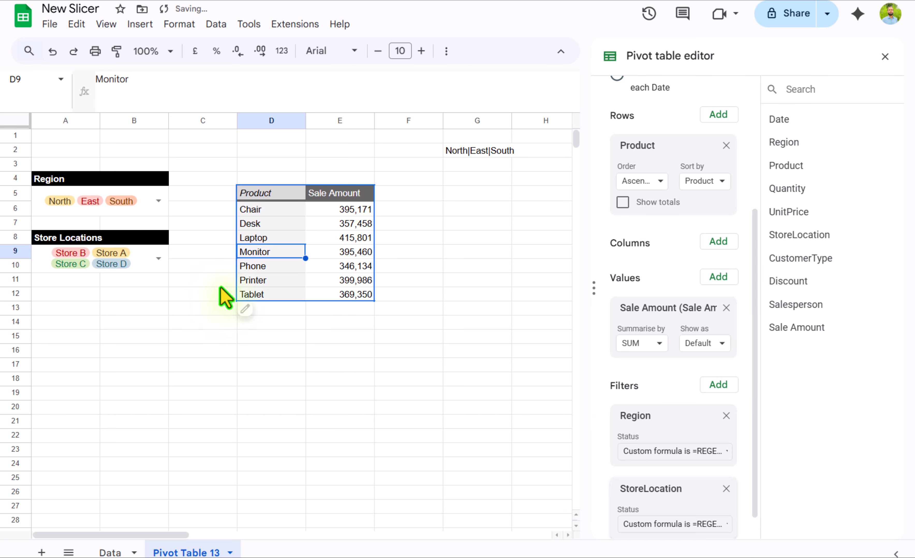
# Step: Deselect Store B in the Store Locations drop-down
pyautogui.click(158, 259)
pyautogui.click(136, 311)
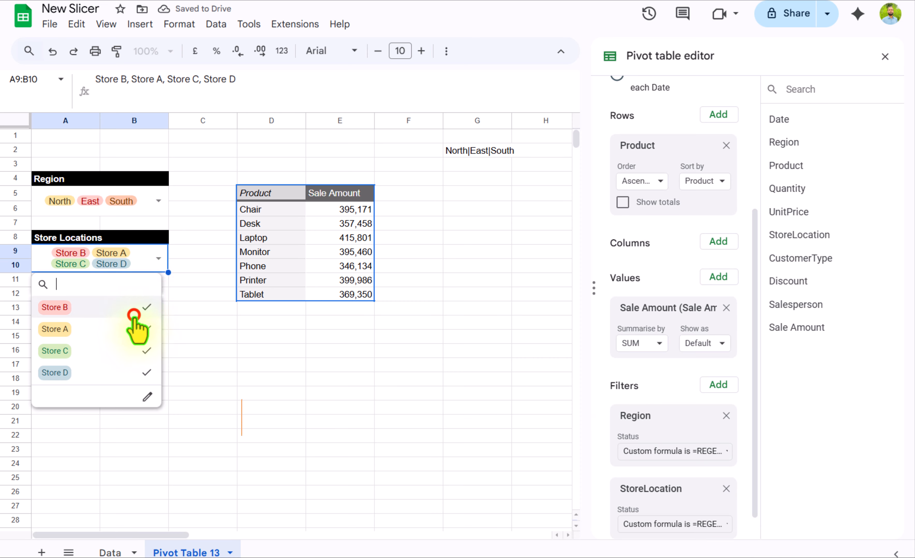